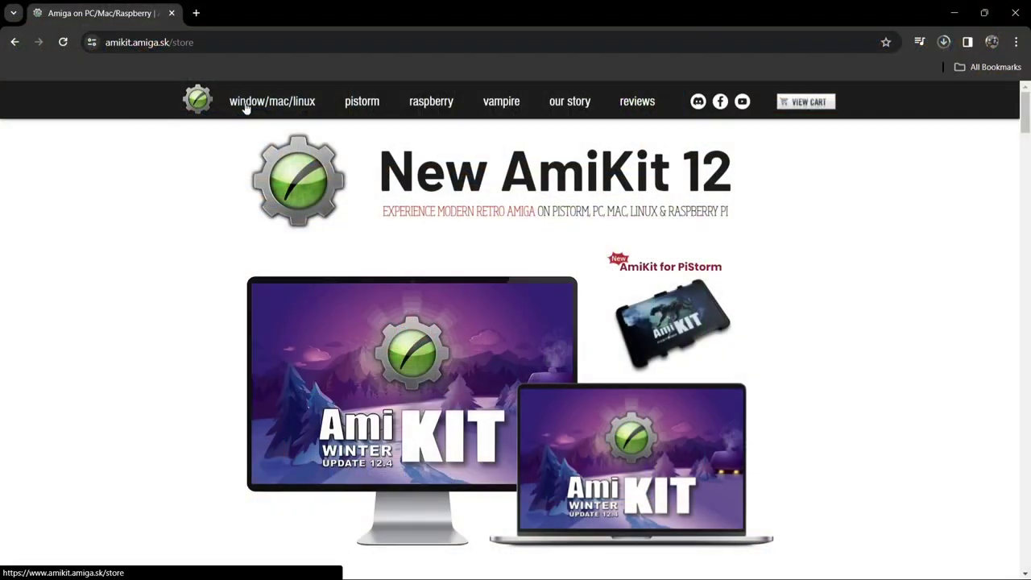
- Add Flower Pot 1.2 for Windows to the AmiKit Store shopping cart
click(242, 103)
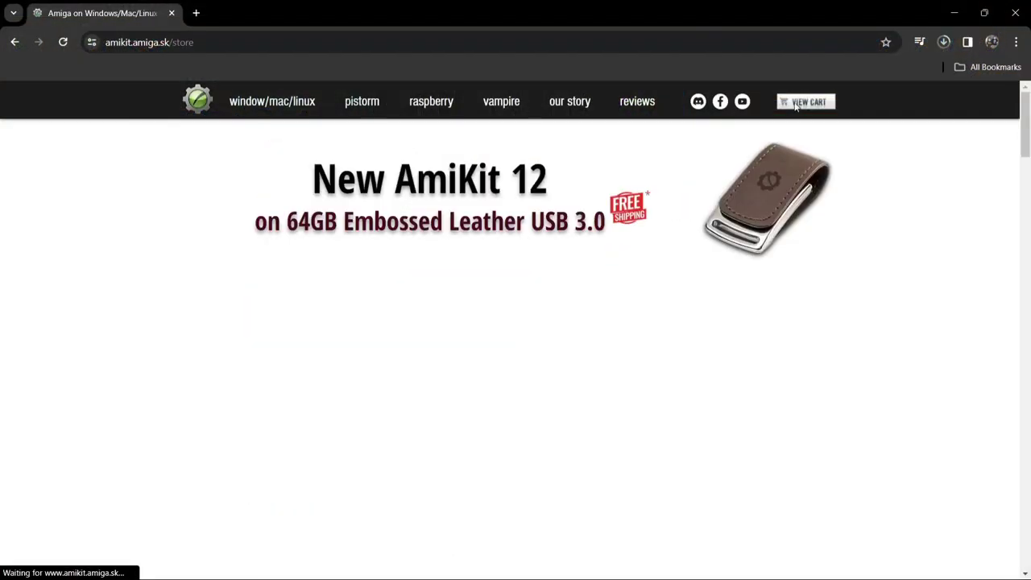
click(1026, 167)
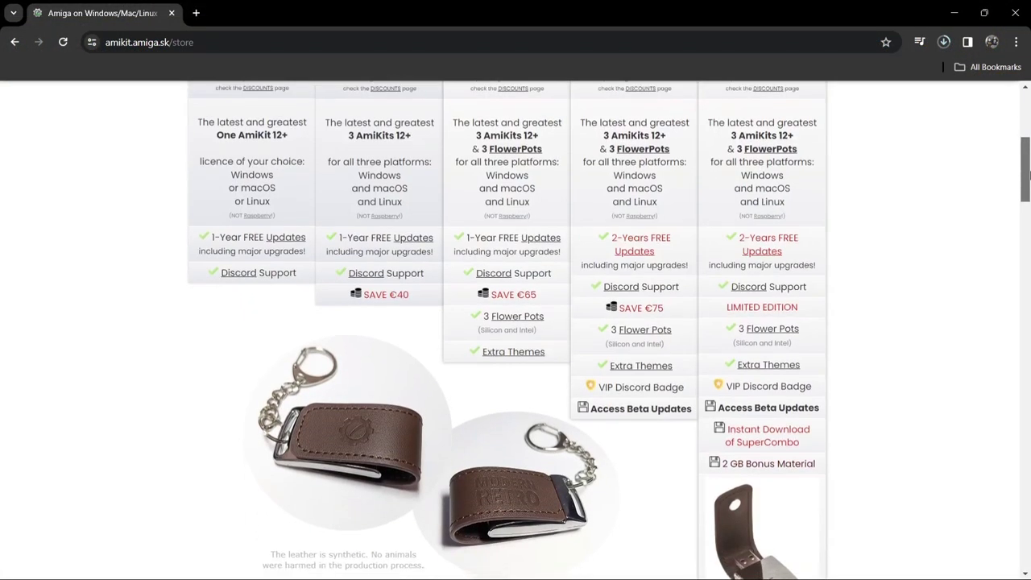
drag(1029, 173, 1029, 365)
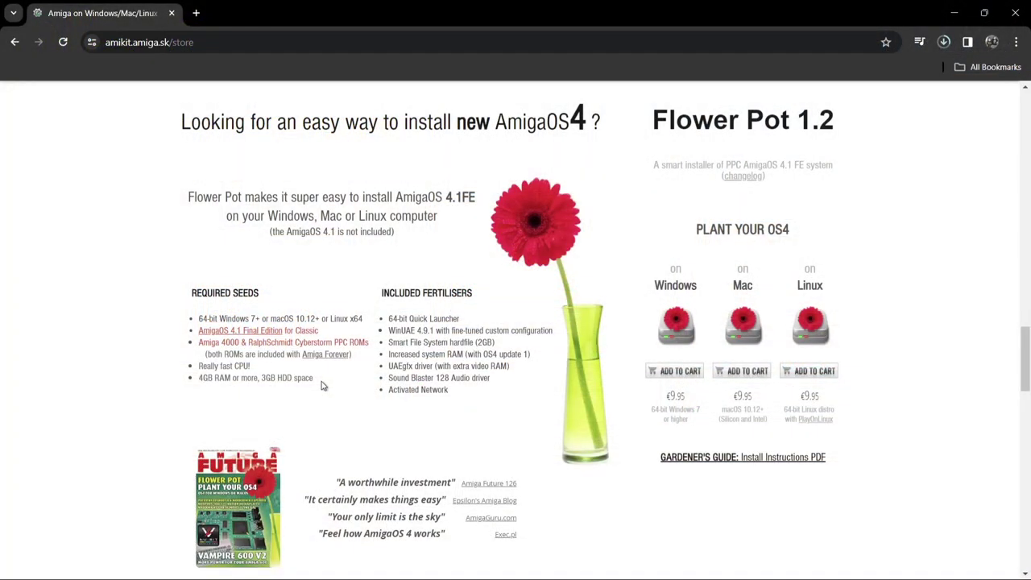
click(675, 373)
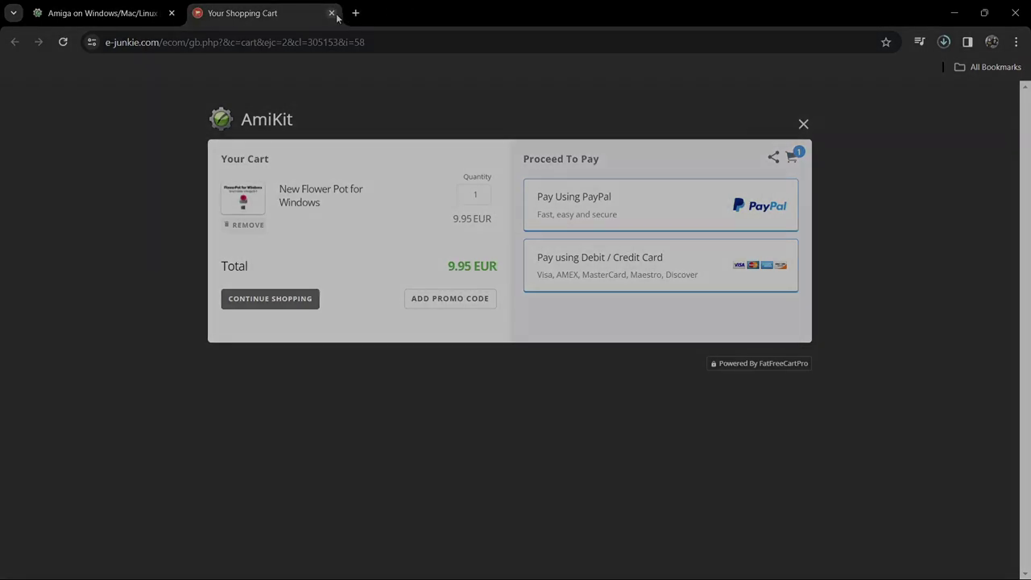
- Close the e-junkie cart tab holding Flower Pot for Windows (9.95 EUR)
click(332, 13)
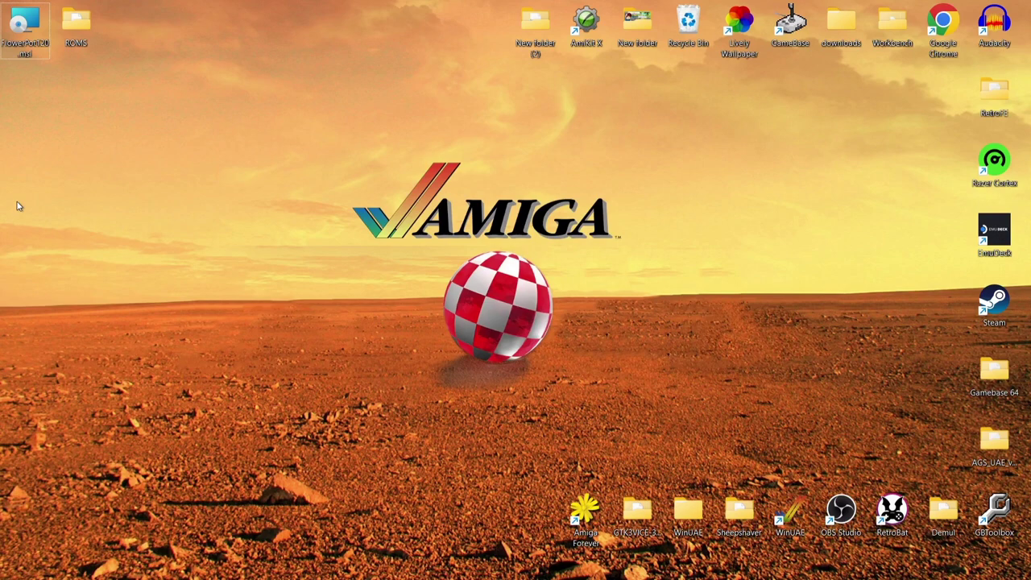
- Install Flower Pot from the FlowerPot .msi with 'Launch FlowerPot' unchecked at the end
double_click(28, 21)
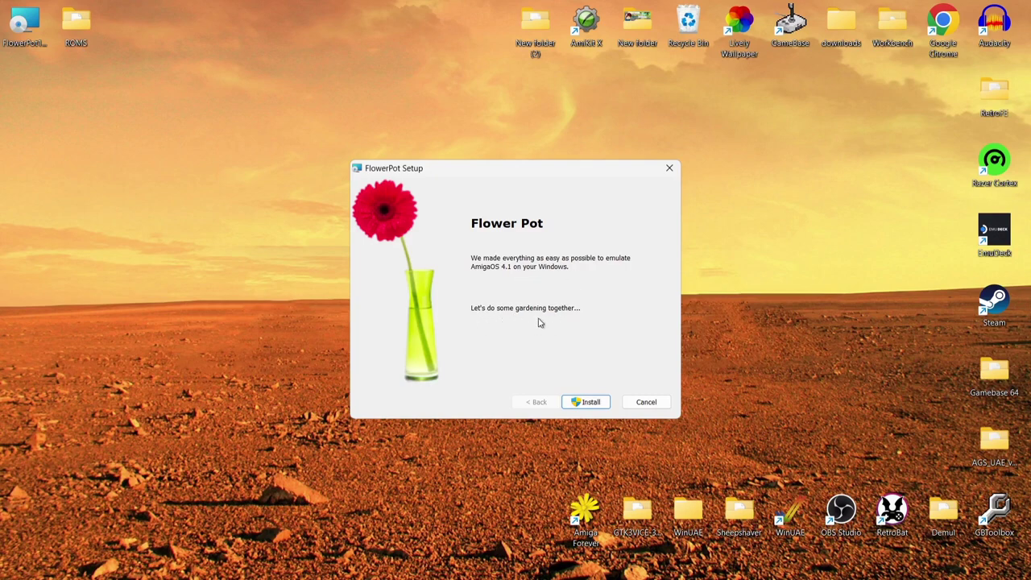
click(597, 403)
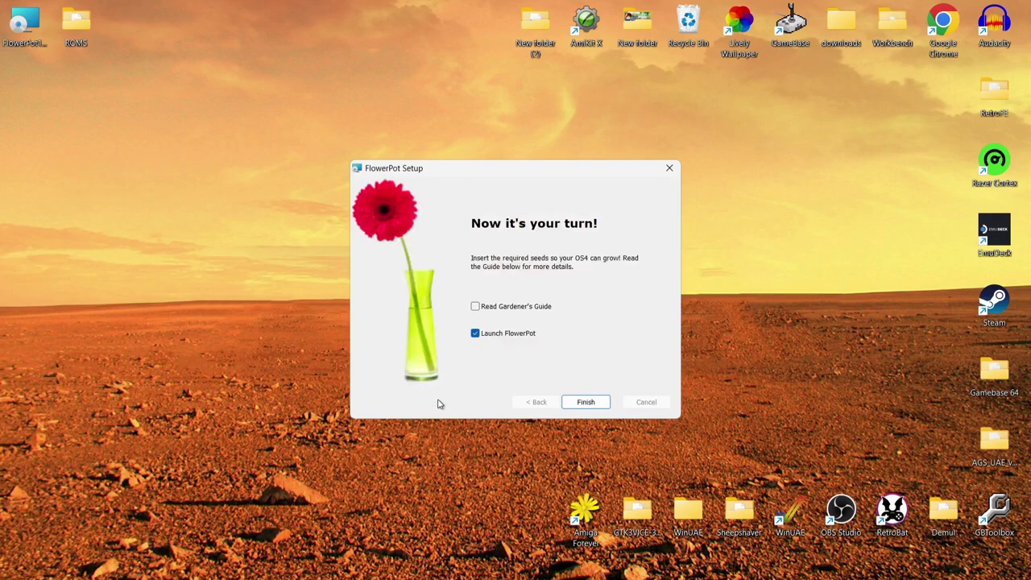
click(517, 337)
click(588, 400)
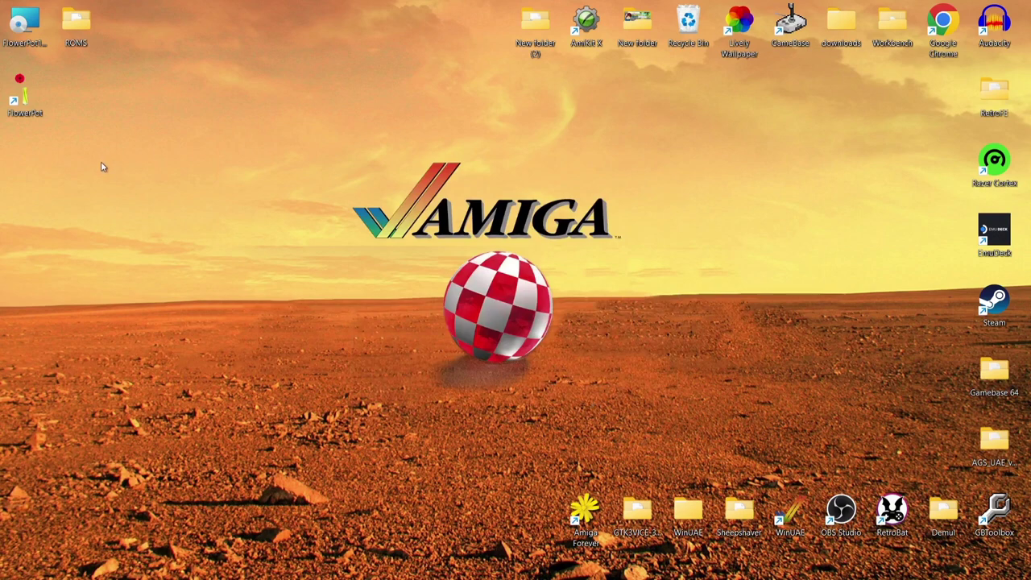
double_click(74, 27)
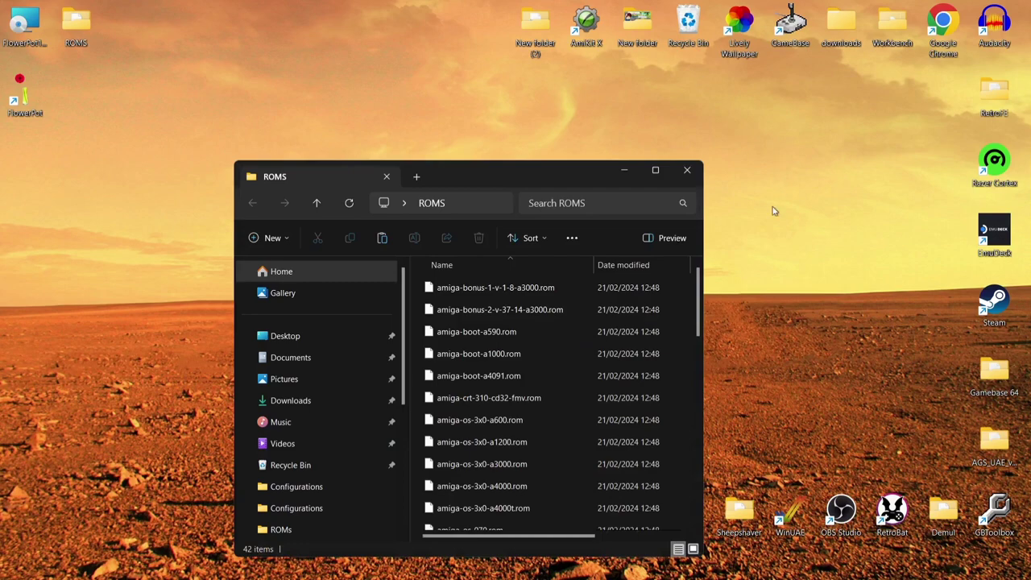
drag(581, 181, 393, 53)
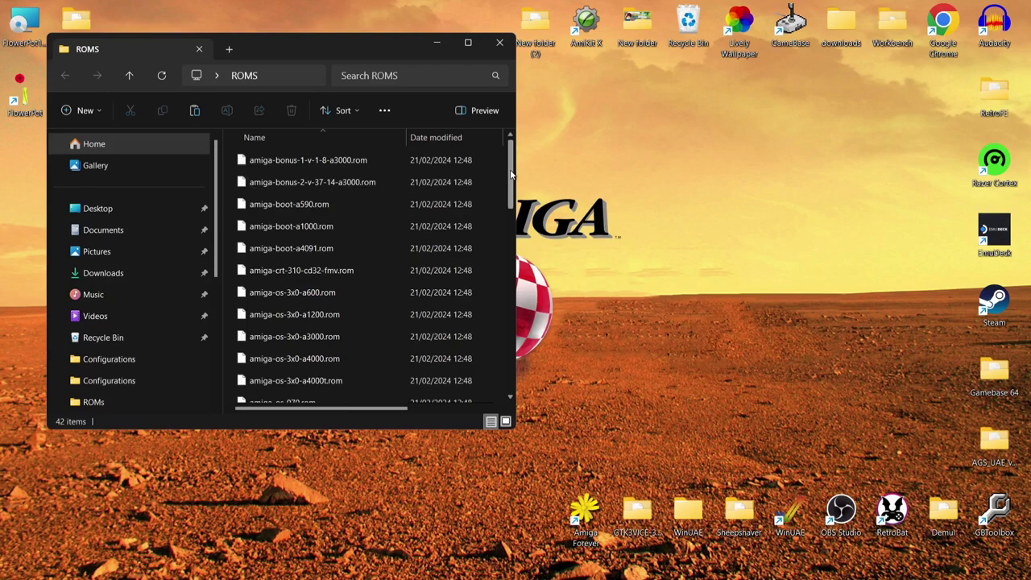
drag(510, 169, 518, 238)
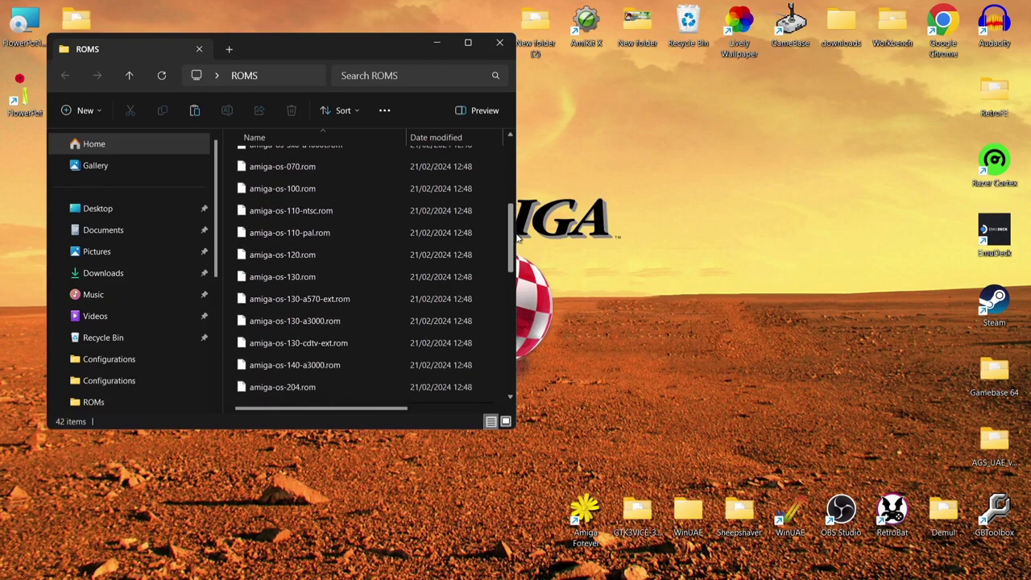
drag(518, 238, 531, 358)
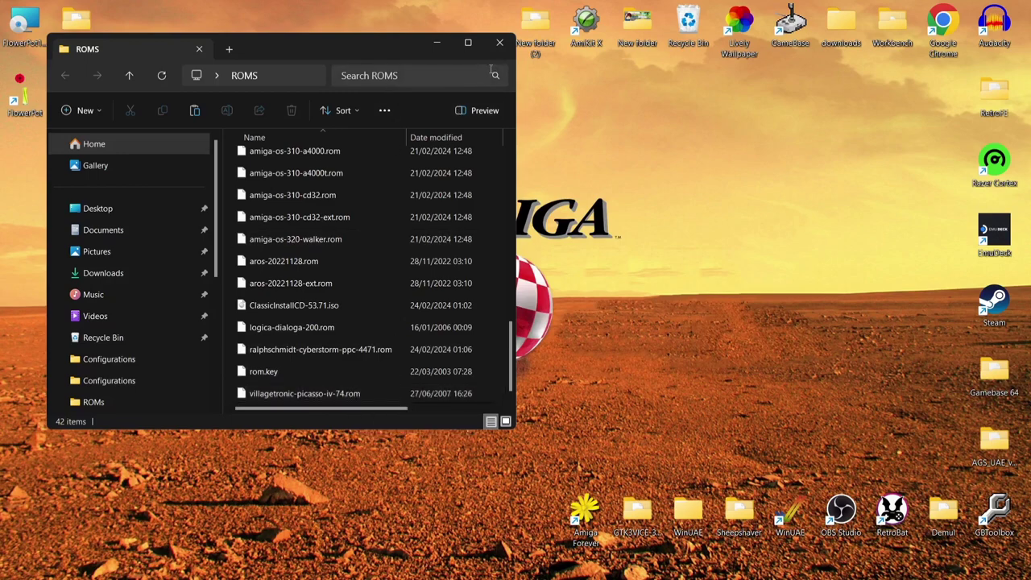
click(499, 43)
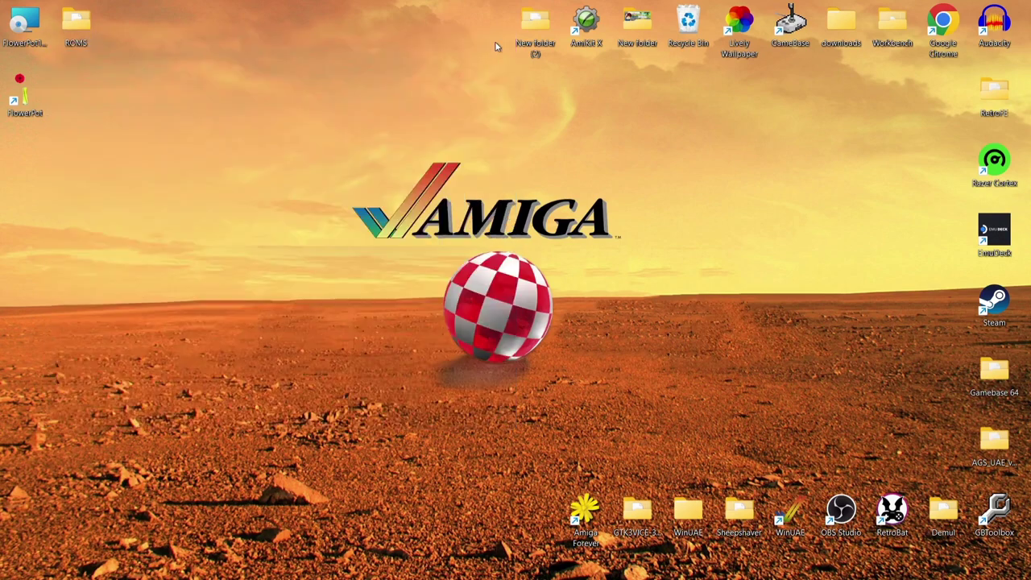
right_click(16, 99)
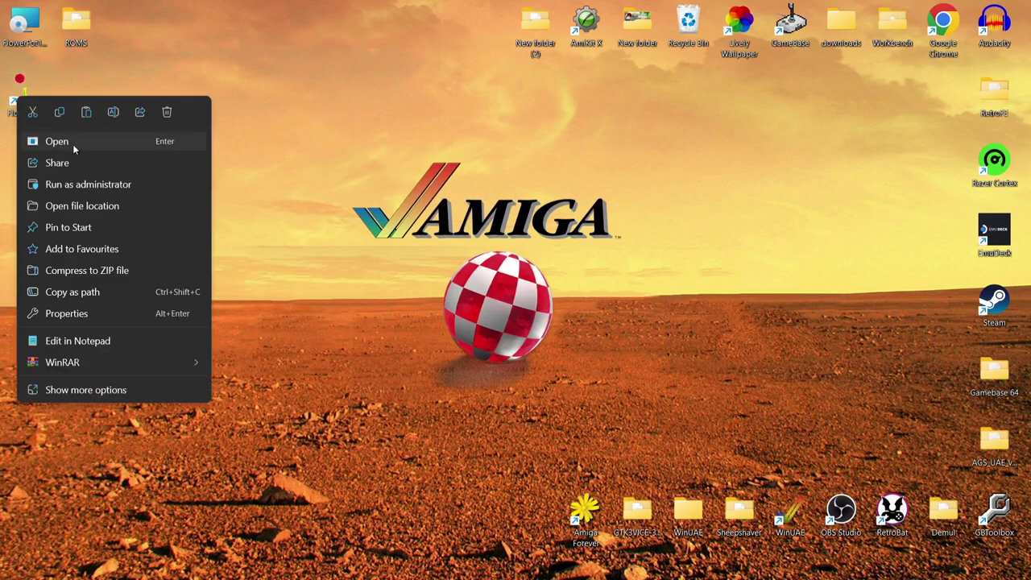
click(78, 205)
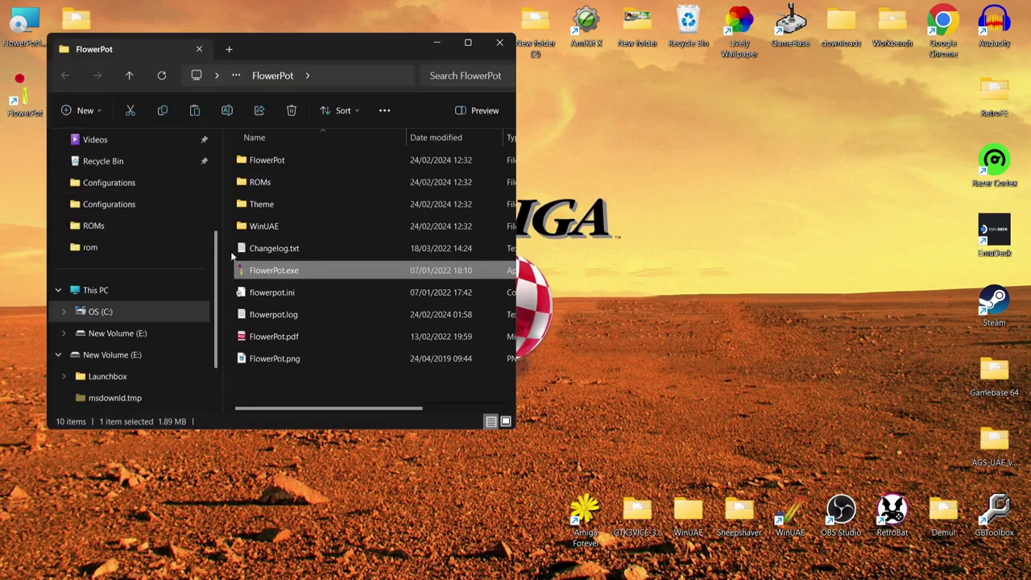
double_click(269, 181)
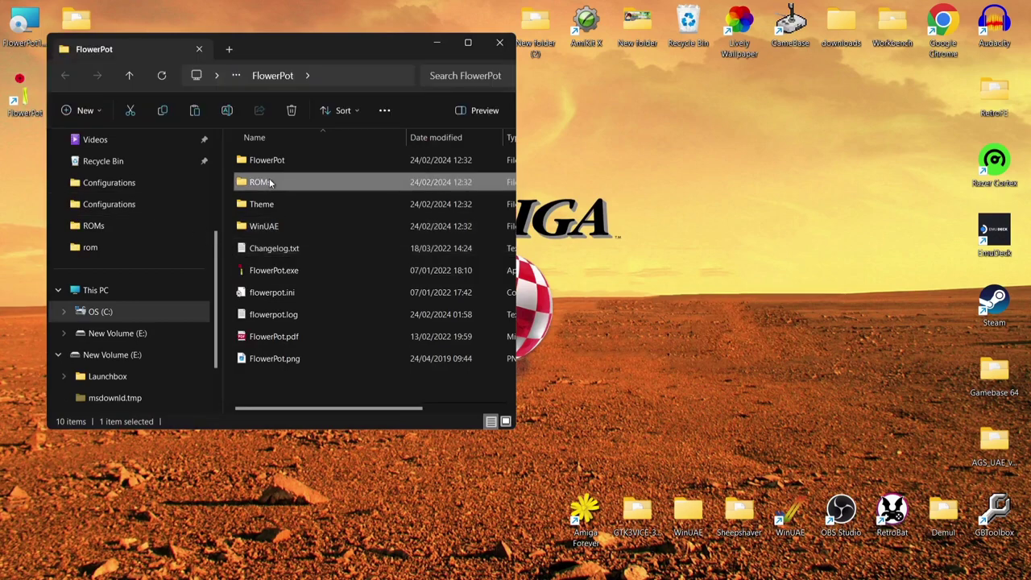
drag(336, 54, 637, 69)
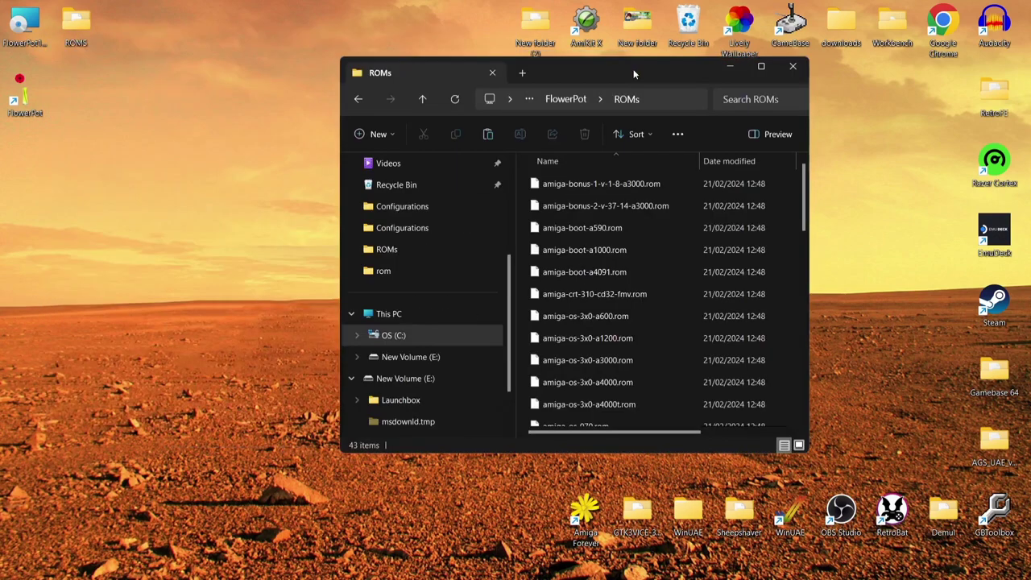
double_click(633, 69)
drag(1025, 201, 1017, 560)
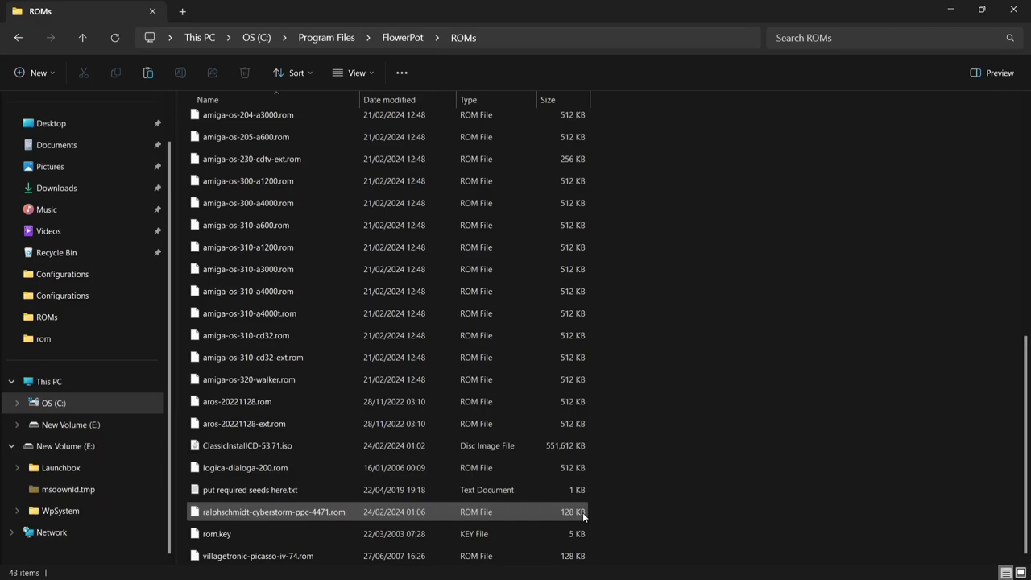
click(1013, 10)
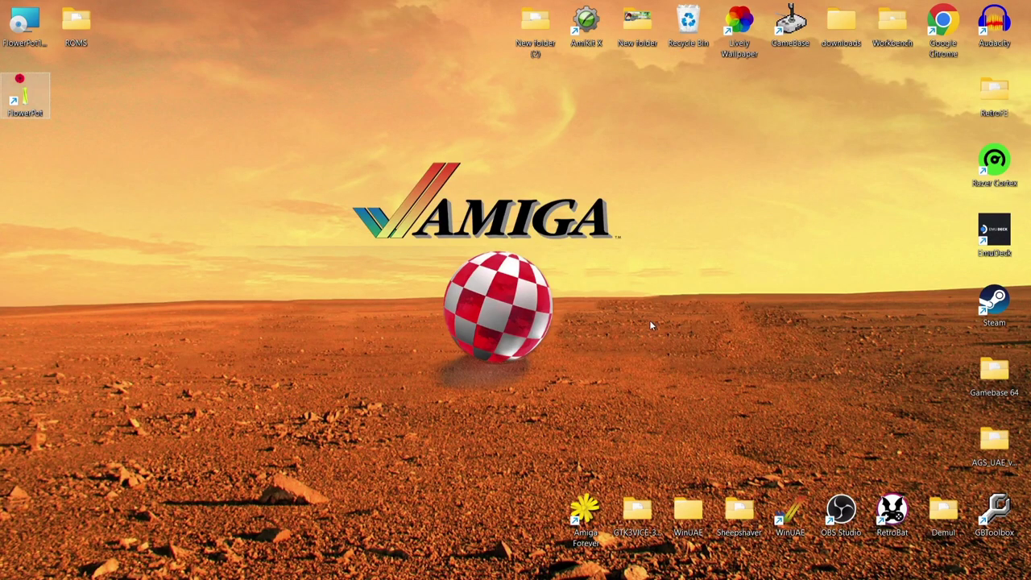
- Start Amiga Forever and select the Amiga 4000 PPC system tile
double_click(593, 522)
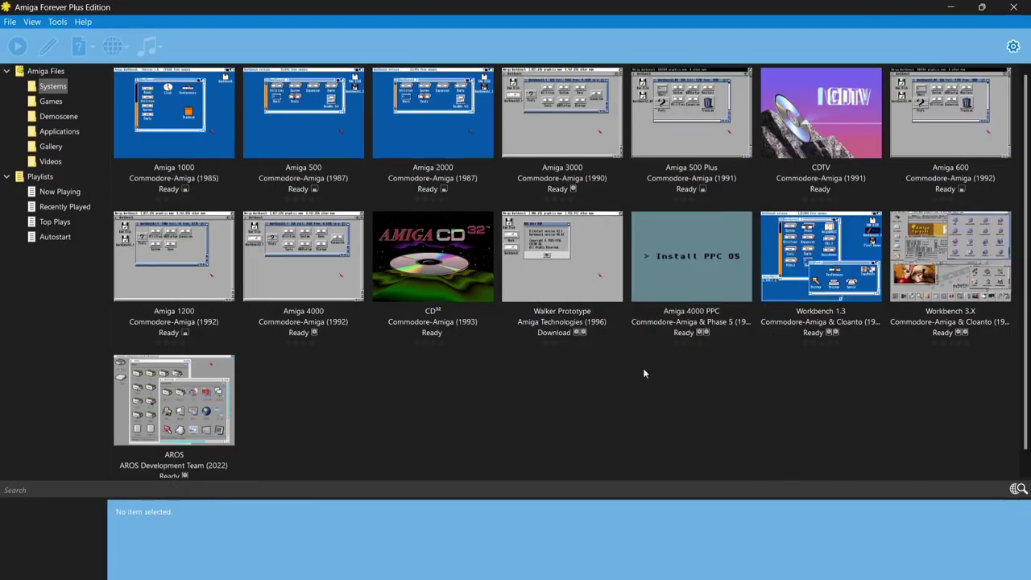
click(697, 277)
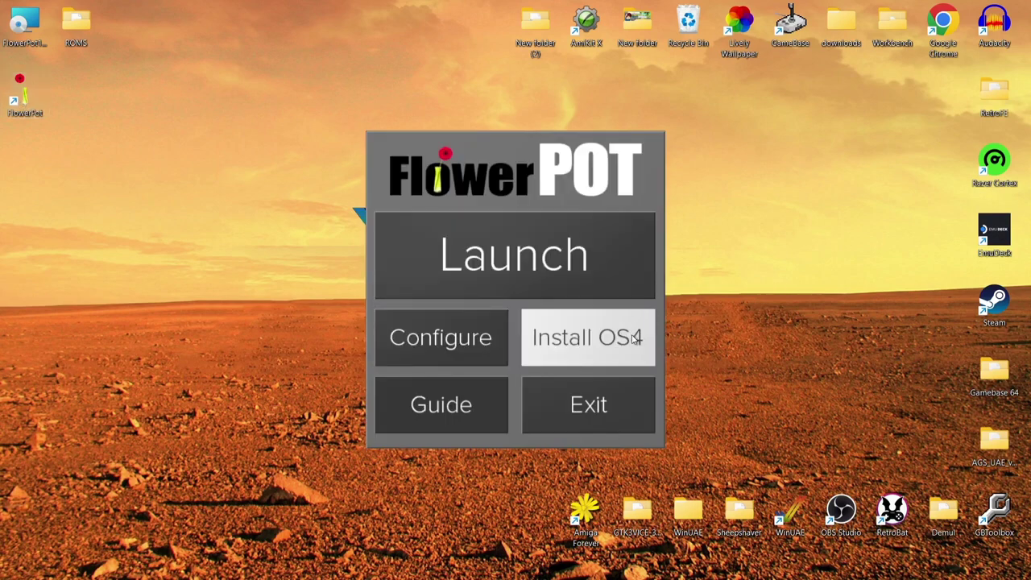
- Choose Install OS4 in FlowerPot to open the InstallOS4.uae emulator window
click(637, 339)
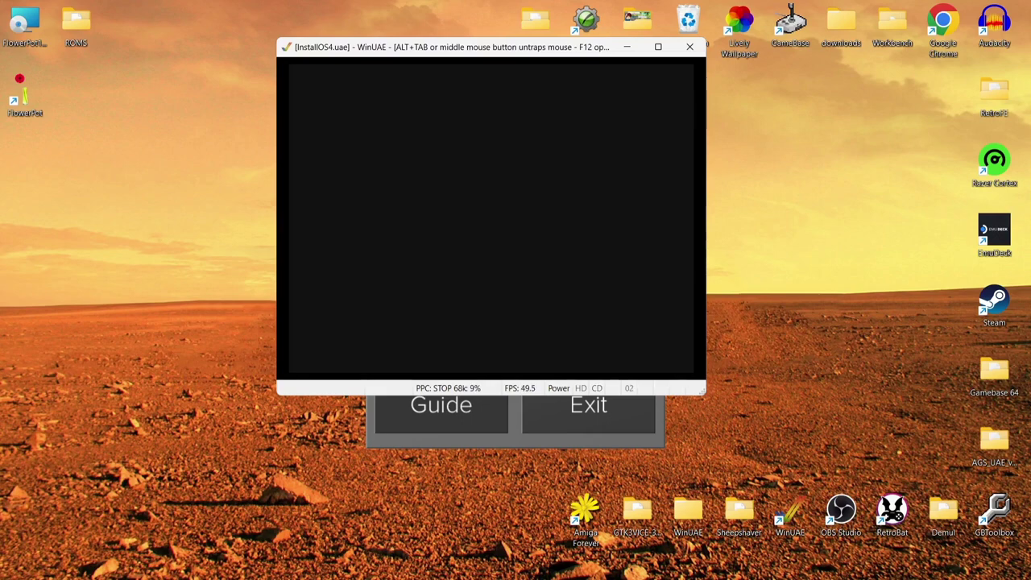
- Set WinUAE's native display mode to Fullscreen and start the emulation
middle_click(512, 162)
key(F12)
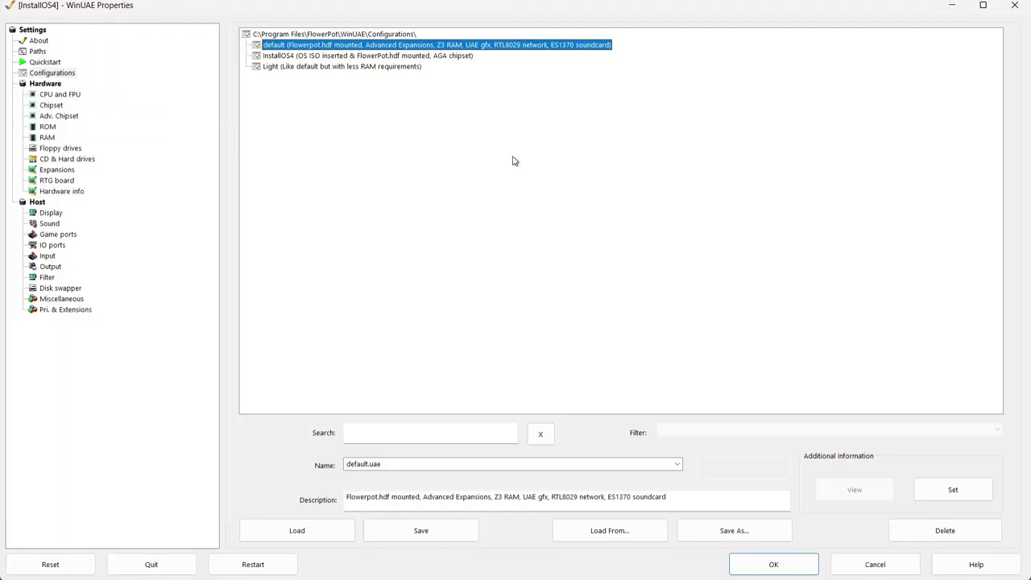
click(50, 213)
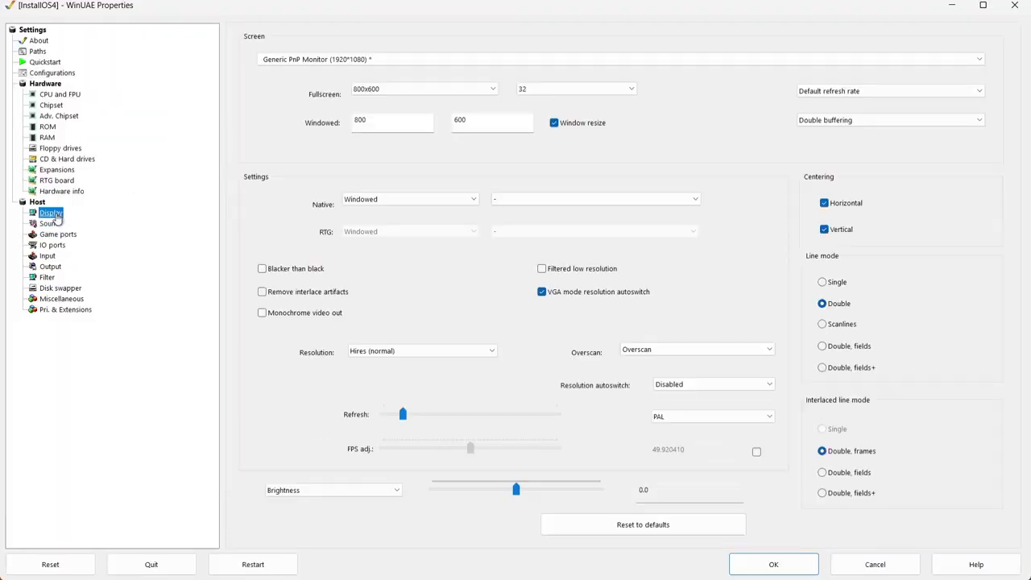
click(404, 203)
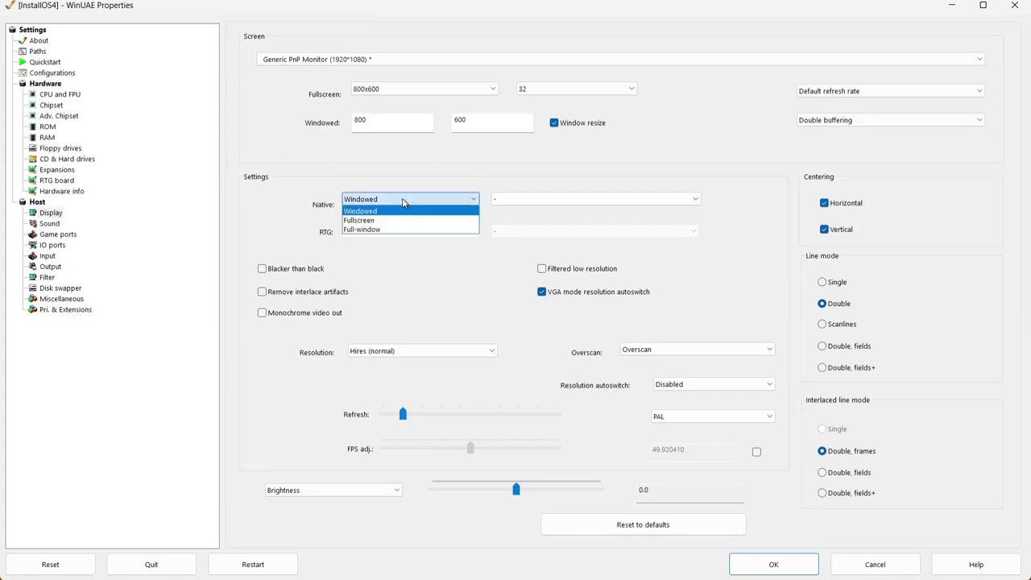
click(393, 221)
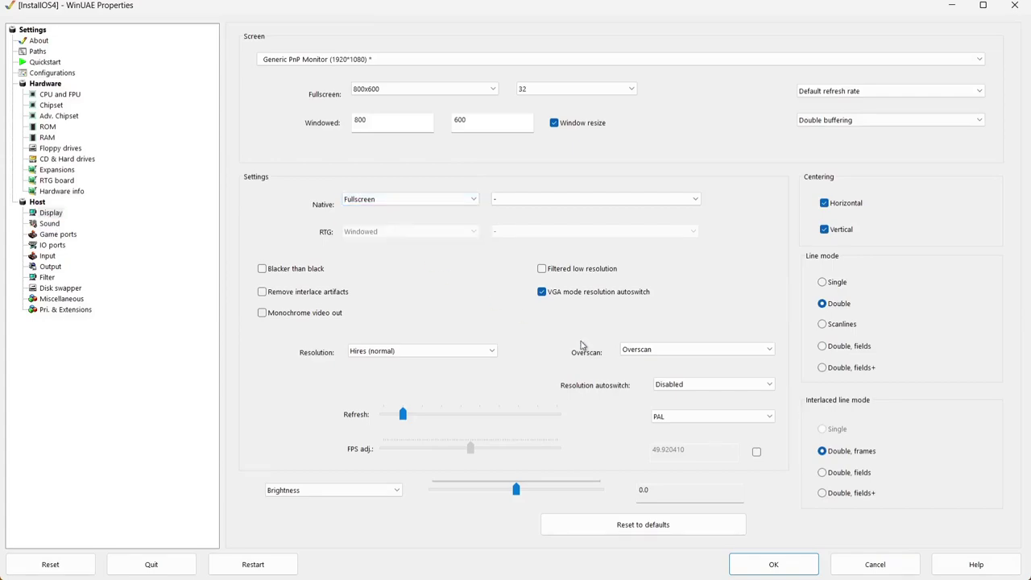
click(778, 562)
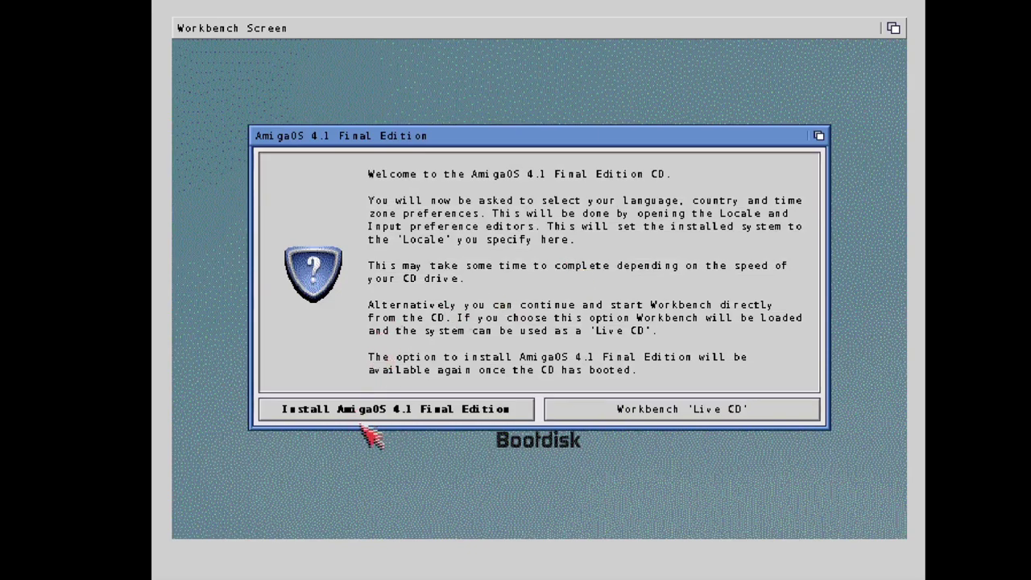
- Choose 'Install AmigaOS 4.1 Final Edition' from the boot welcome dialog
click(438, 417)
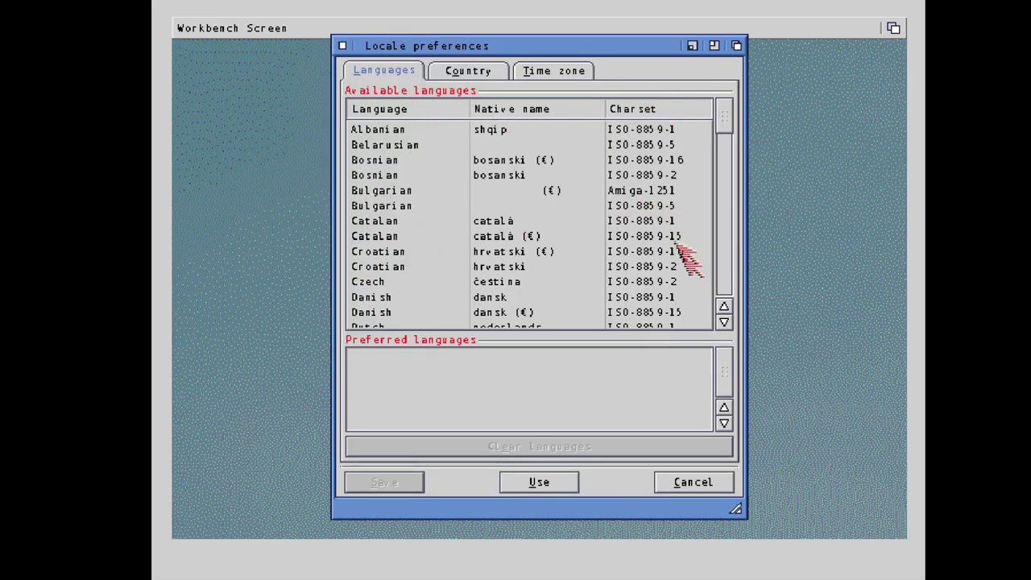
click(723, 322)
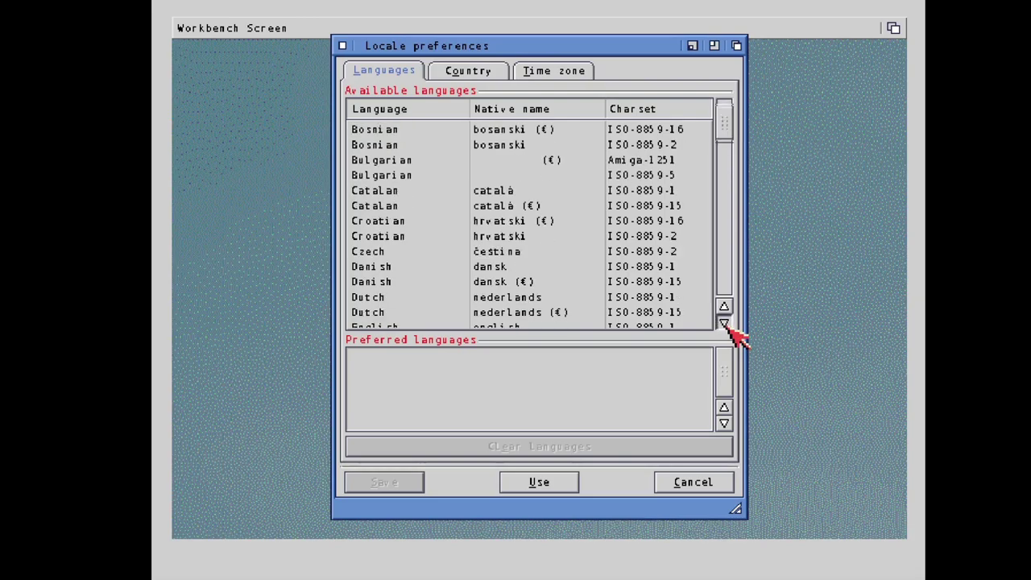
click(724, 322)
click(724, 322)
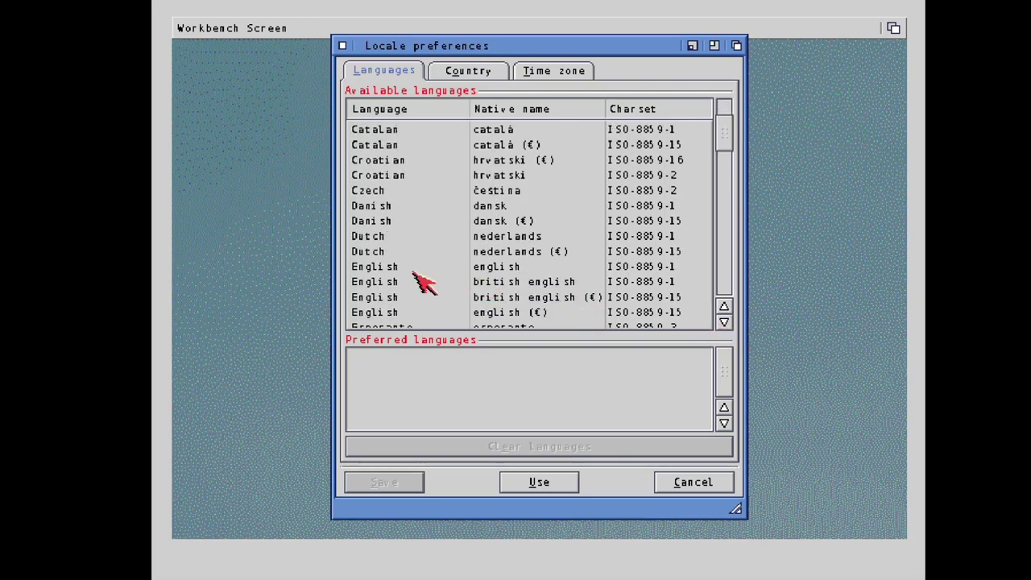
- Set British English as the preferred language and United Kingdom as the country, and apply
double_click(442, 281)
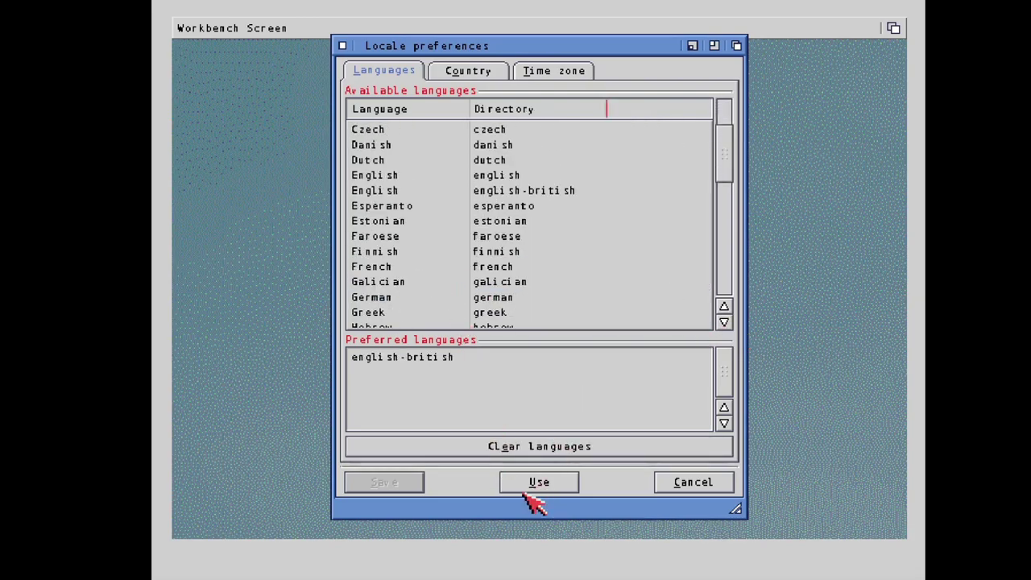
click(466, 74)
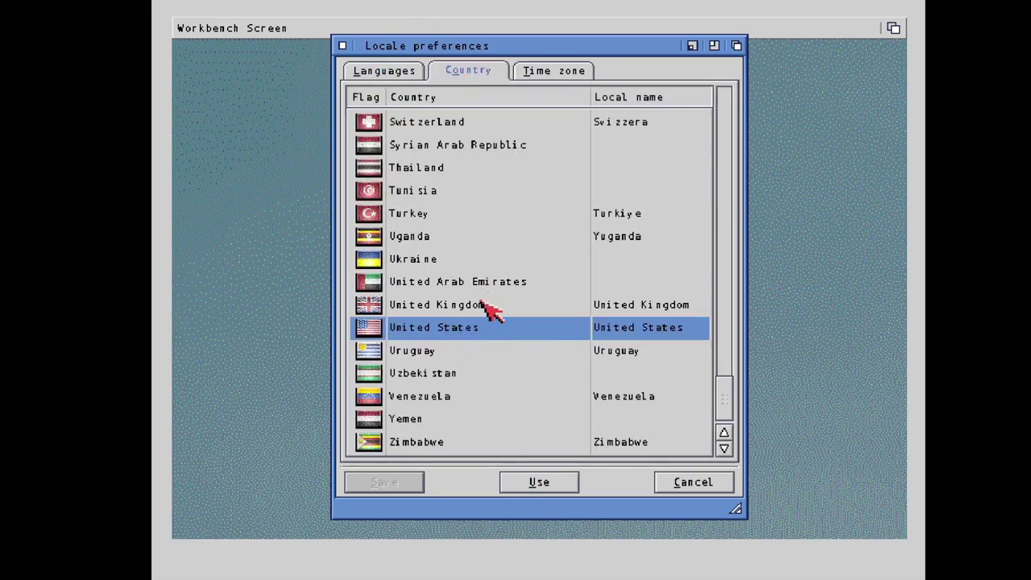
click(484, 305)
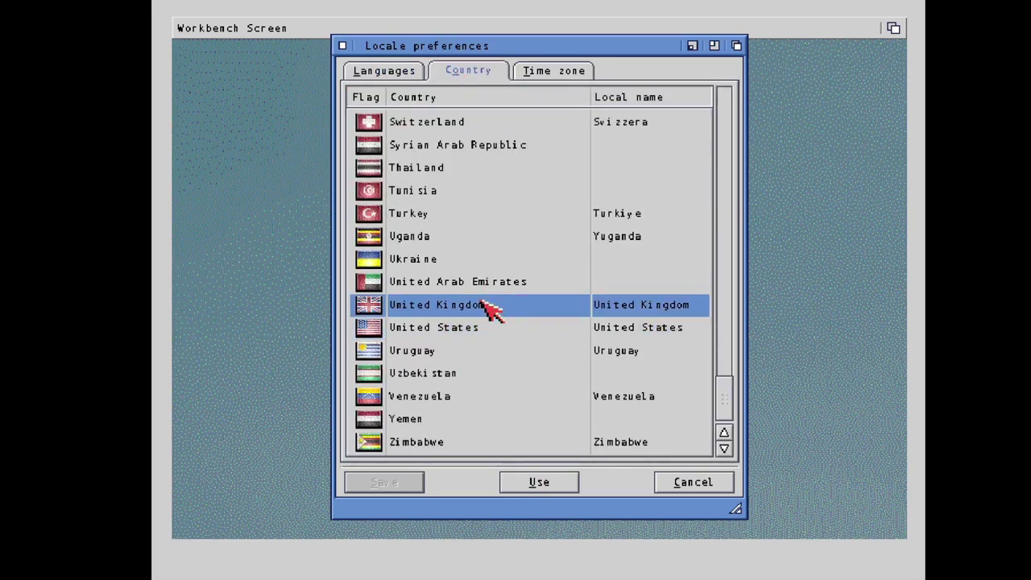
click(543, 482)
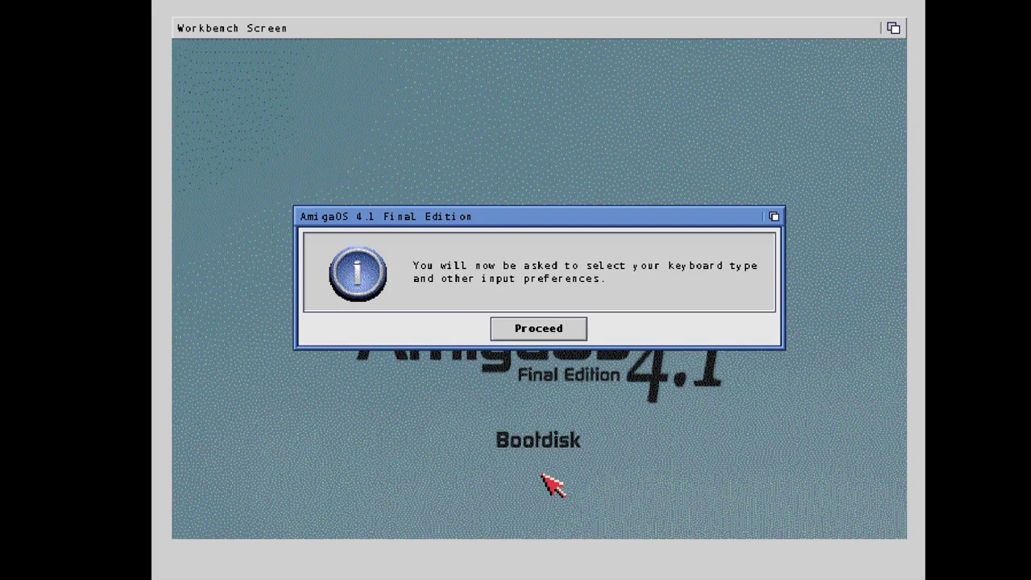
- Select the British keyboard layout in the input preferences and apply it
click(547, 324)
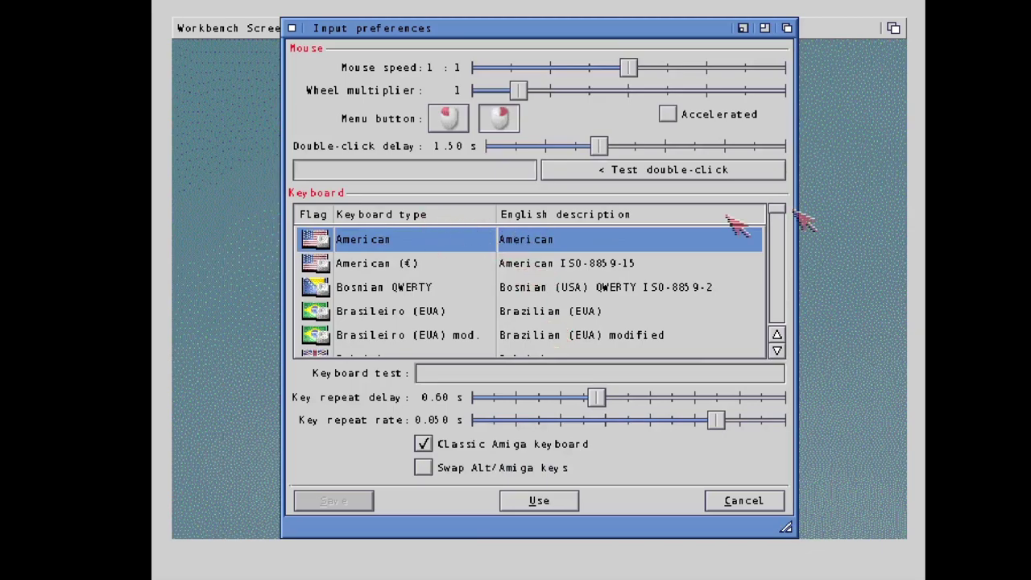
click(777, 351)
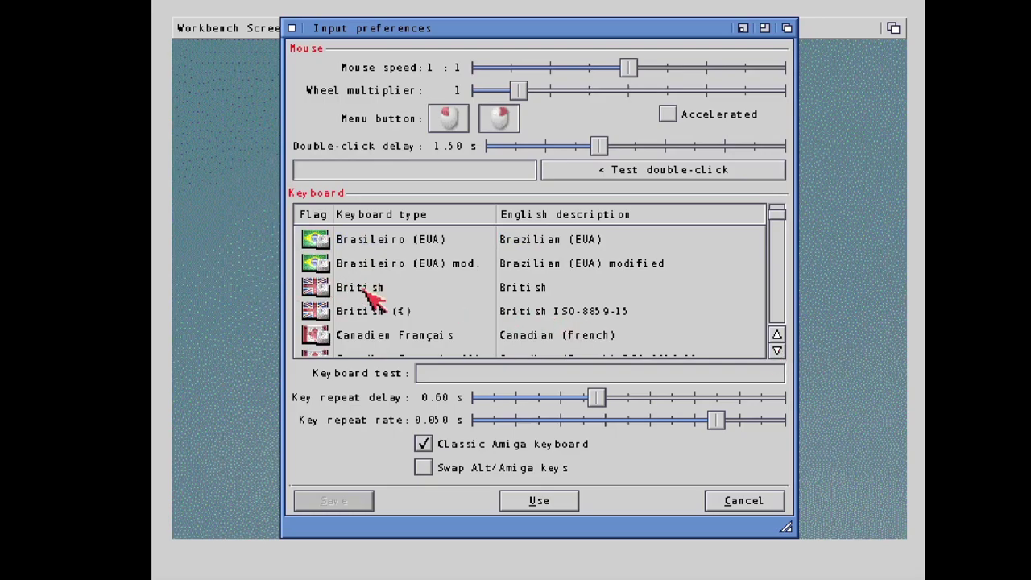
click(369, 286)
click(544, 501)
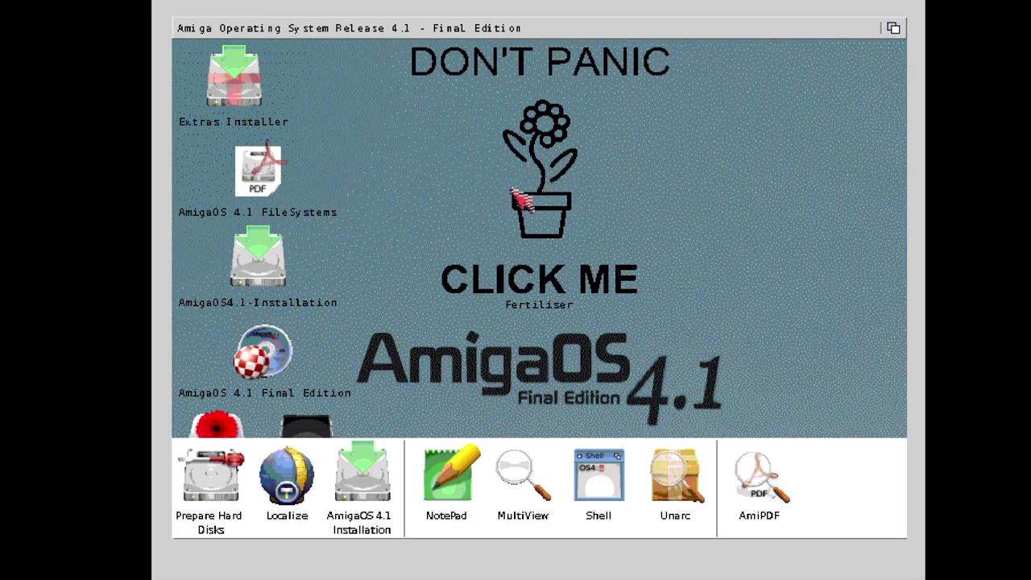
- Launch the Fertiliser flower icon from the AmigaOS Workbench
click(554, 194)
double_click(544, 187)
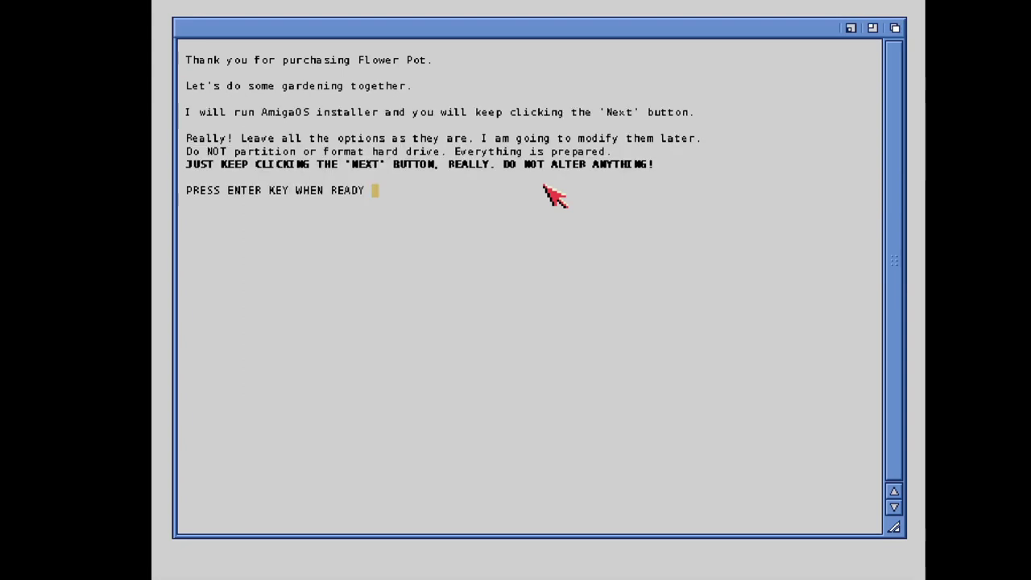
- Confirm readiness in the Flower Pot console to bring up the AmigaOS 4.1 Installation Utility
key(Return)
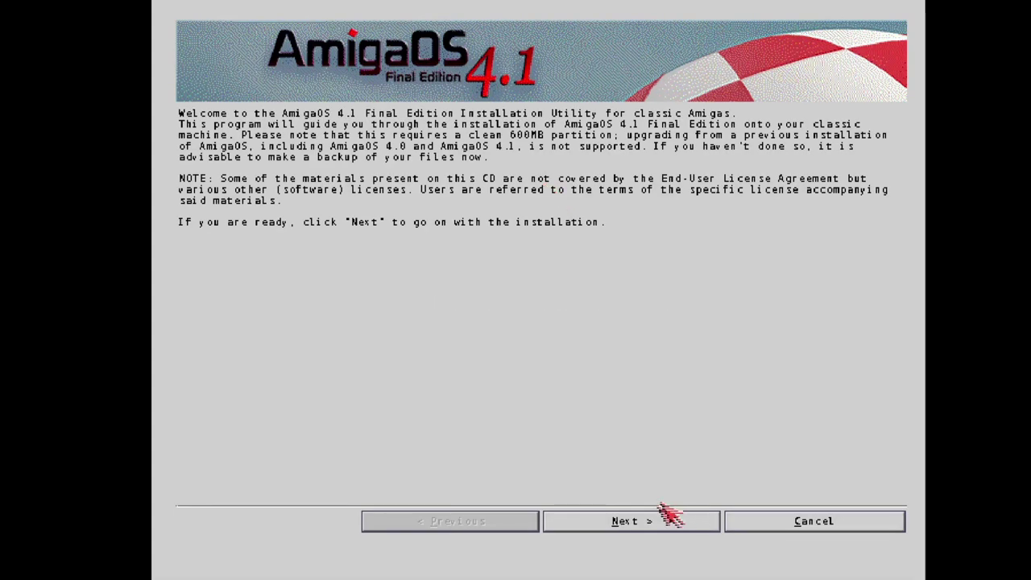
- Accept the AmigaOS 4.1 license, the detected Amiga model and DH0: as the install partition
click(645, 524)
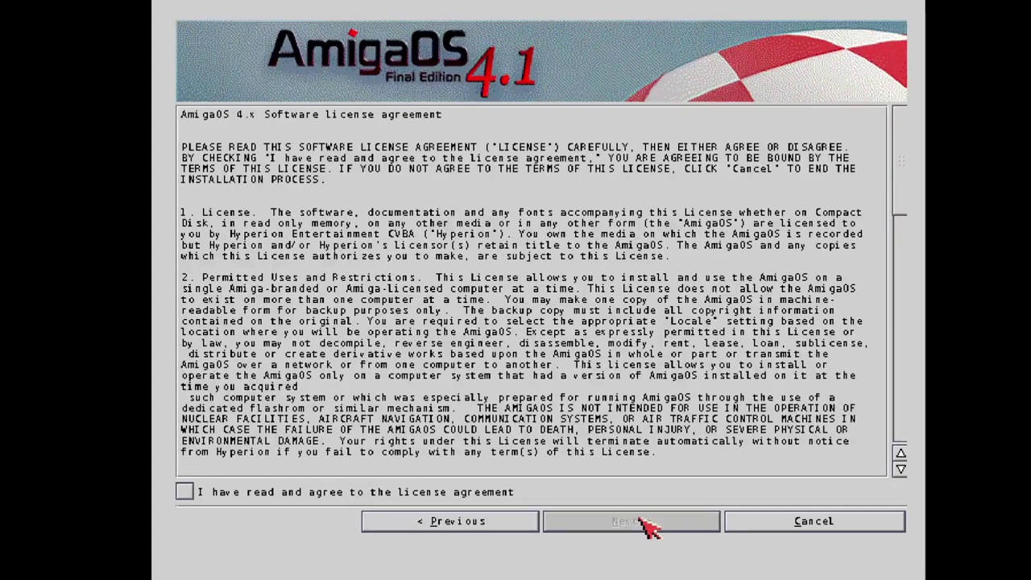
click(187, 492)
click(654, 524)
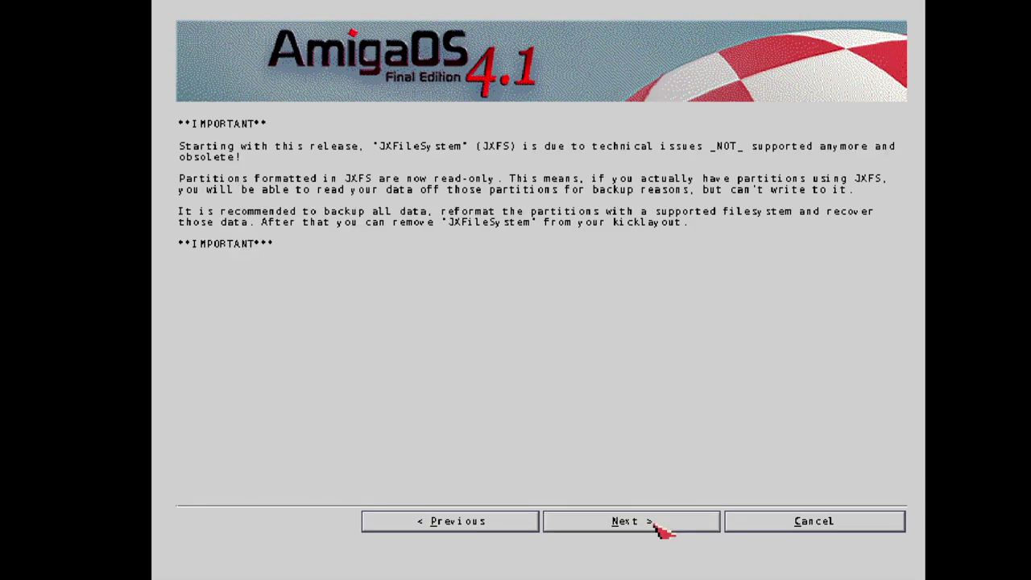
click(657, 525)
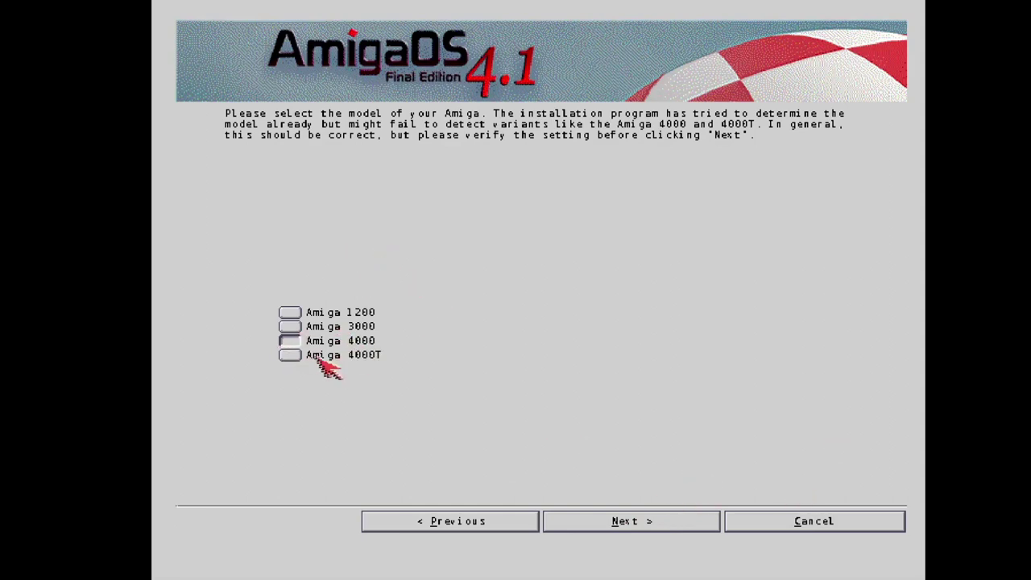
click(641, 524)
click(645, 524)
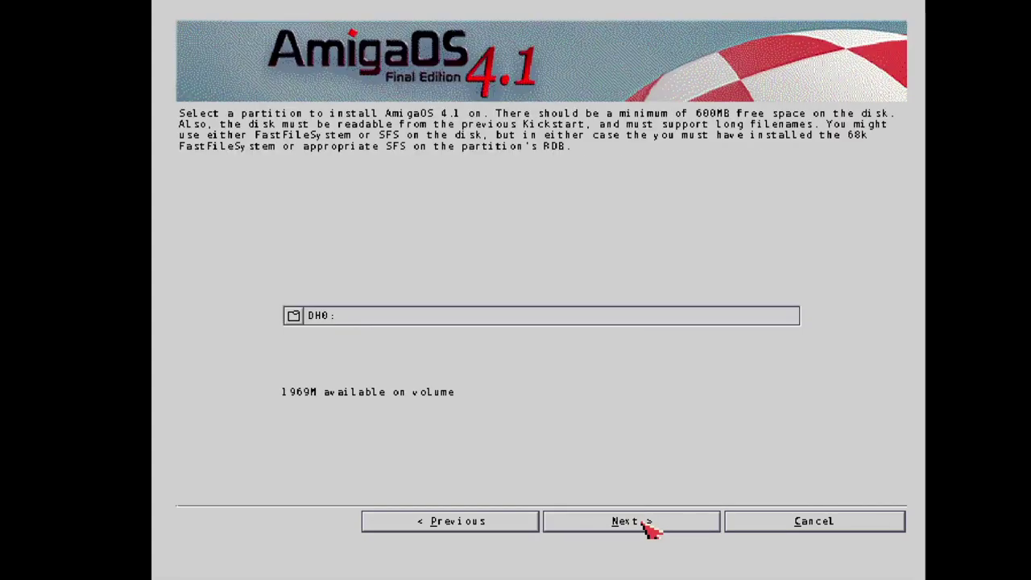
click(645, 524)
- Keep the default graphics card, monitor frequency, boot and floppy-fix options, then start installing
click(650, 528)
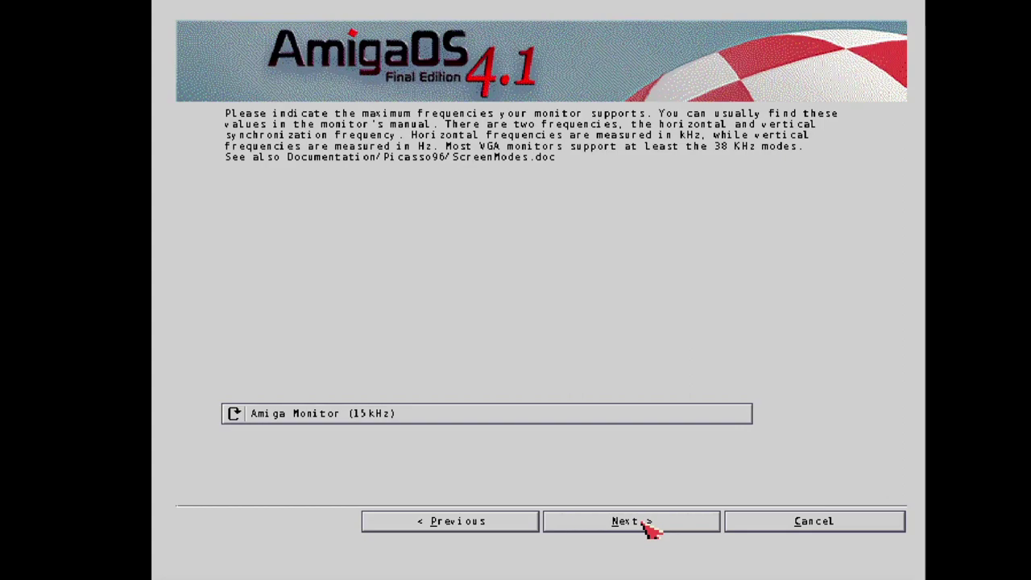
click(650, 519)
click(650, 520)
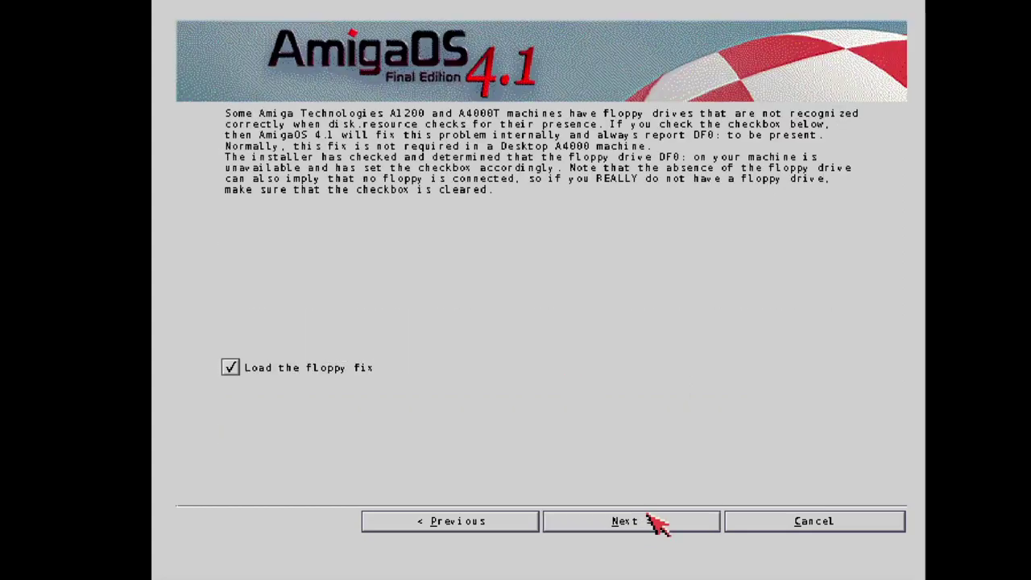
click(649, 519)
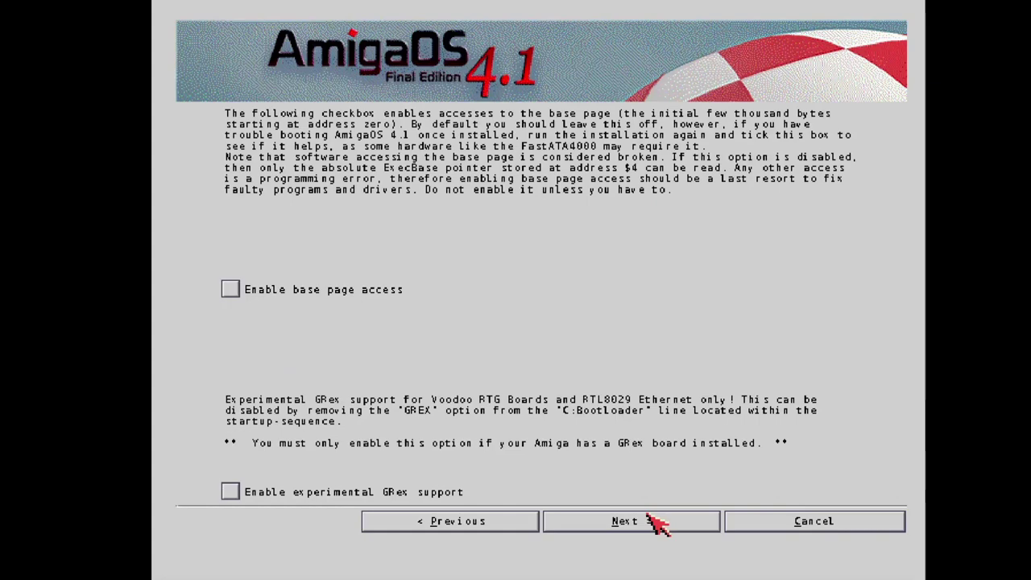
click(649, 519)
click(649, 519)
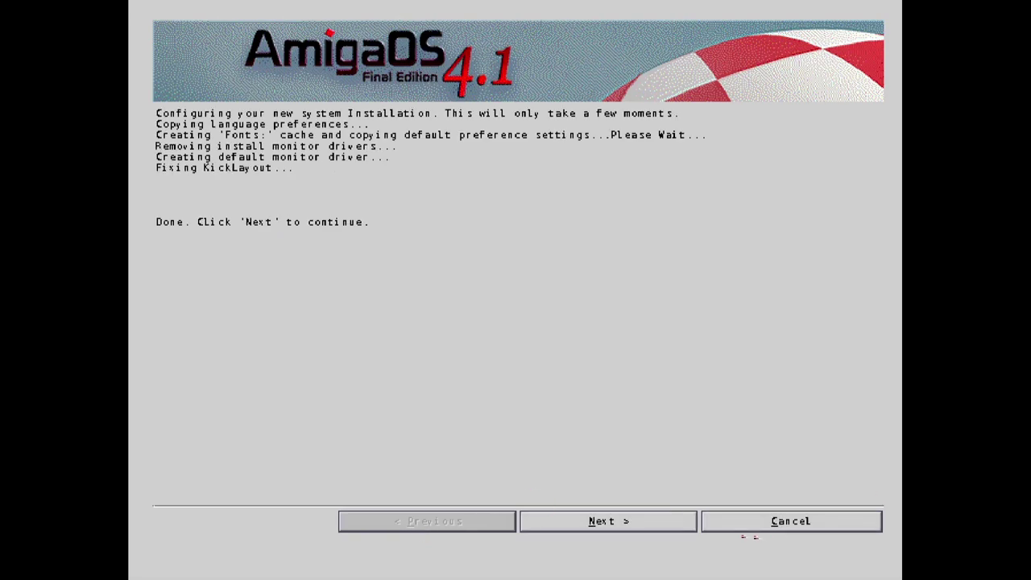
- Finish the installer and, once Flower Pot fertilises the system, quit the emulation with Ctrl+F11
click(577, 522)
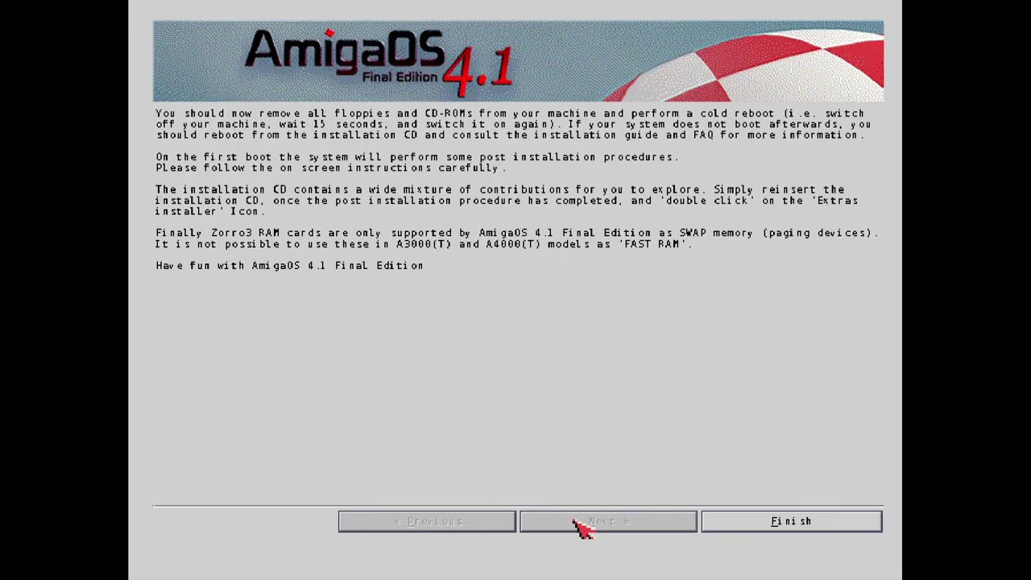
click(819, 521)
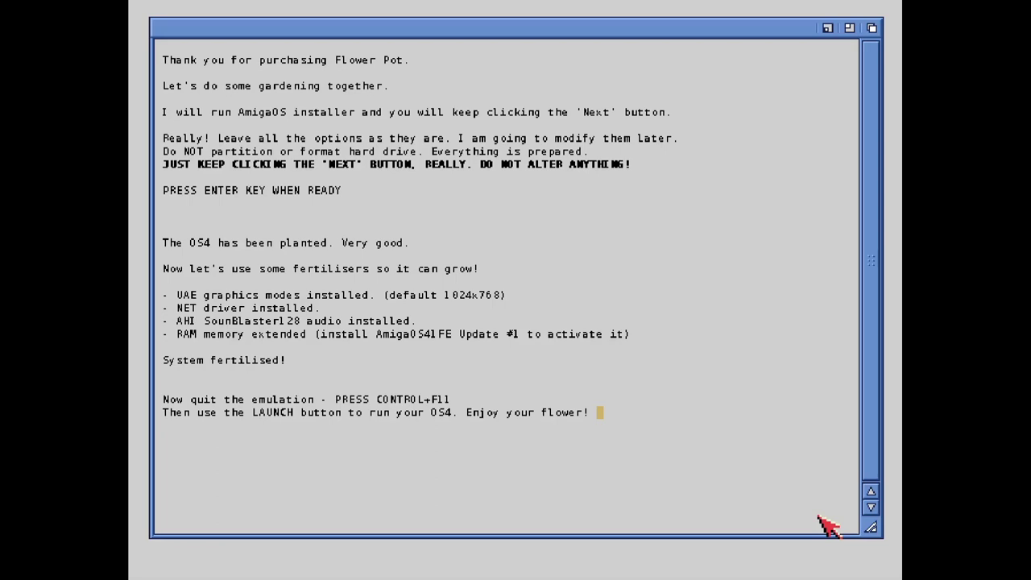
key(ctrl+F11)
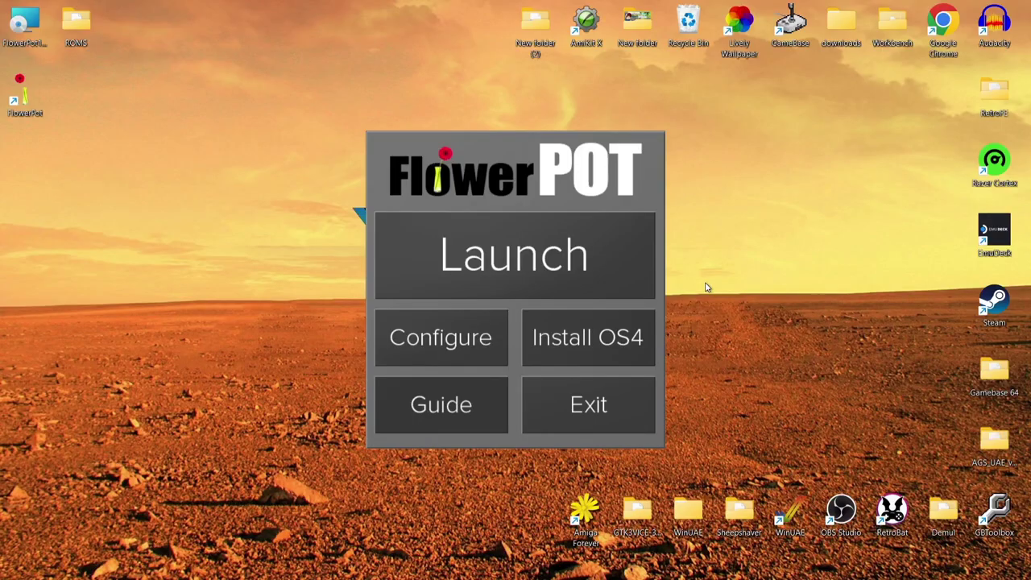
- Launch the freshly installed AmigaOS 4.1 from FlowerPot to boot its Workbench
click(548, 251)
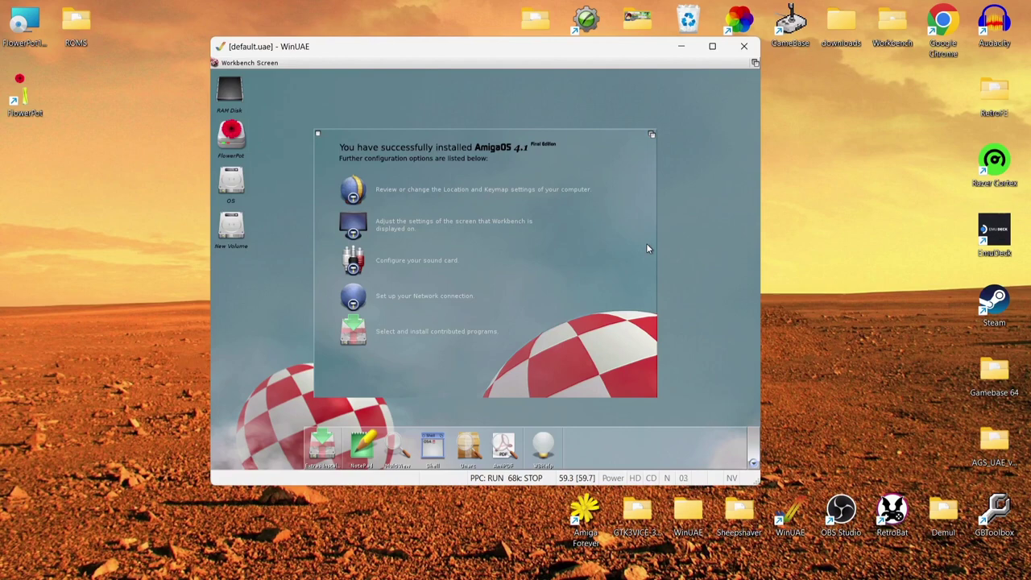
- Capture the mouse in the Workbench, recapturing it after switching to Windows and back
click(288, 71)
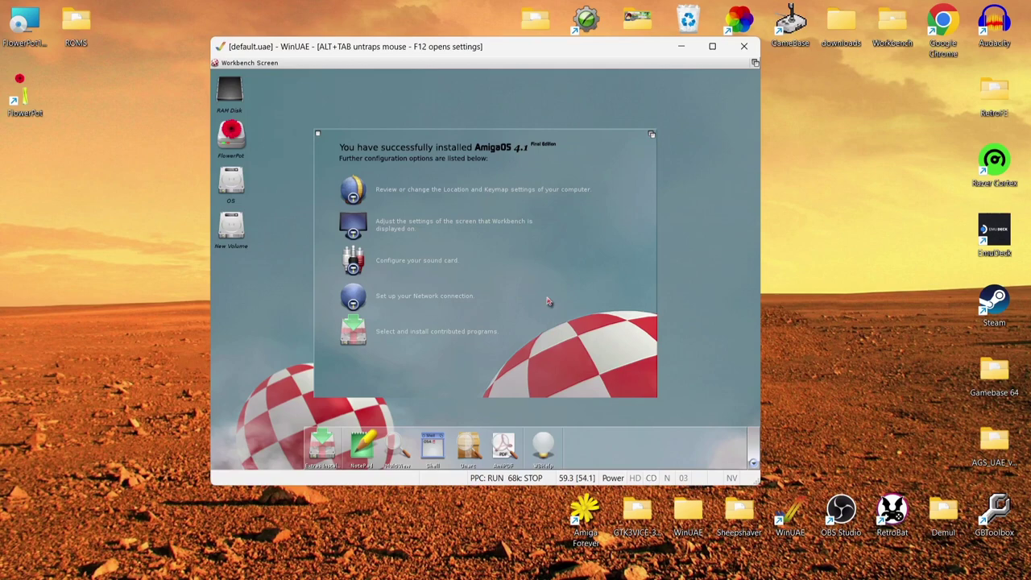
key(alt+Tab)
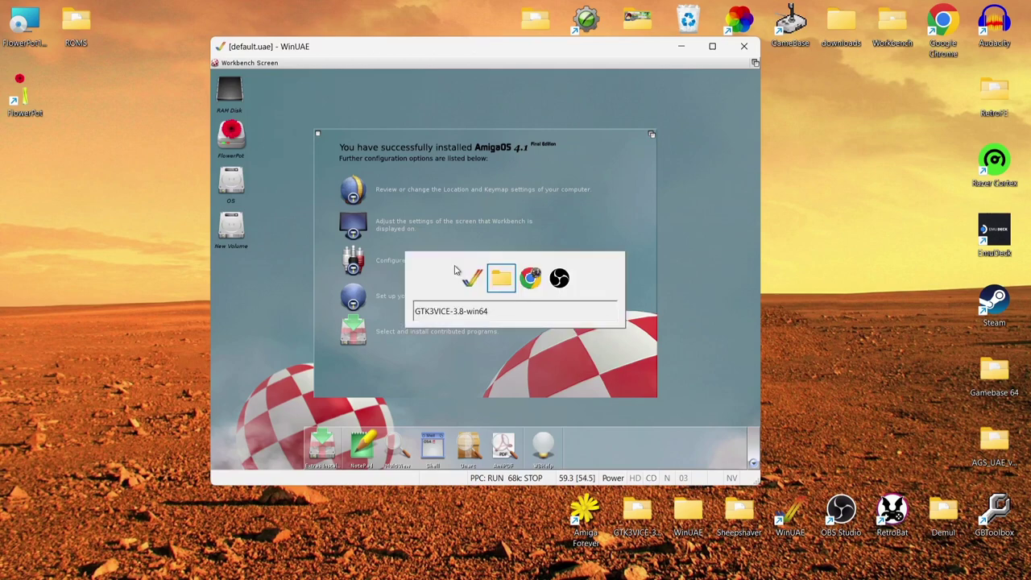
key(alt+Tab)
key(alt+Tab)
key(alt+Tab)
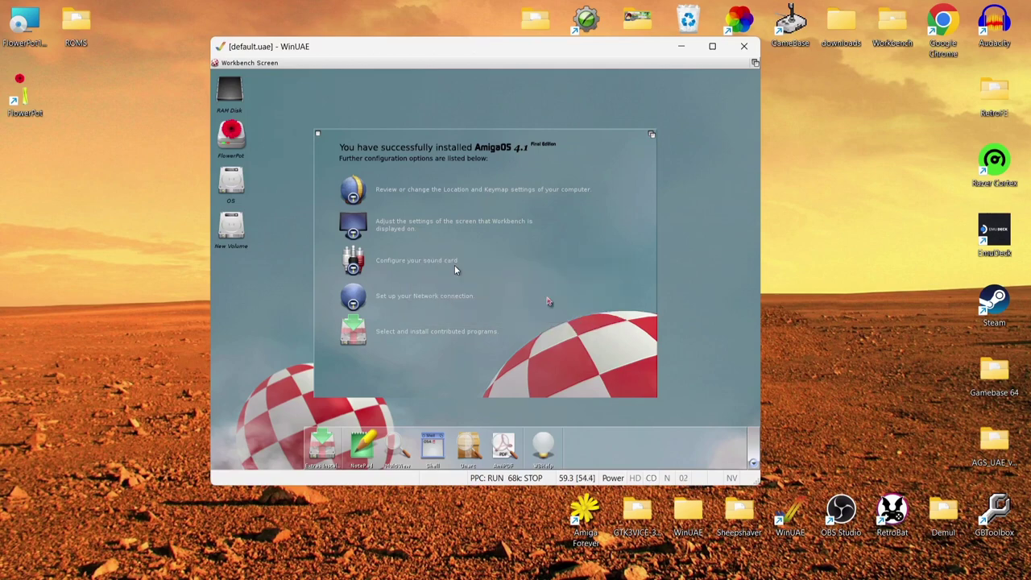
click(719, 248)
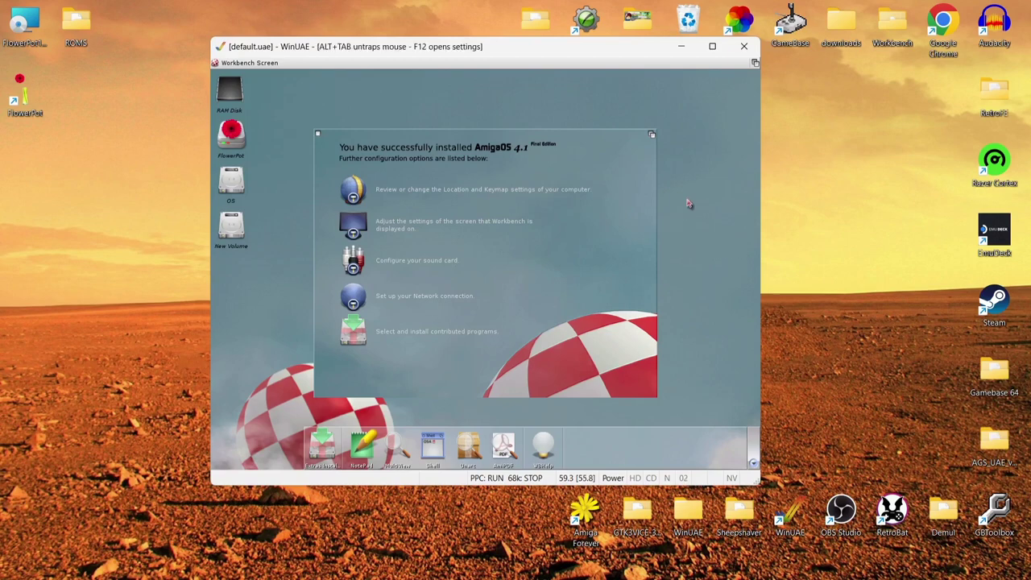
- Close the success message and open ScreenMode from the FlowerPot drive's Prefs drawer
click(315, 134)
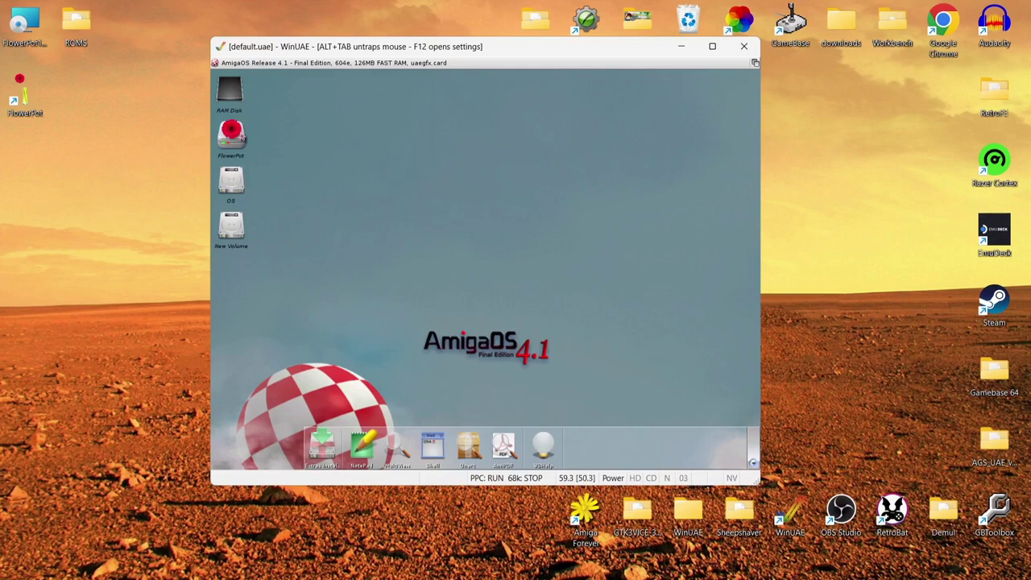
double_click(235, 136)
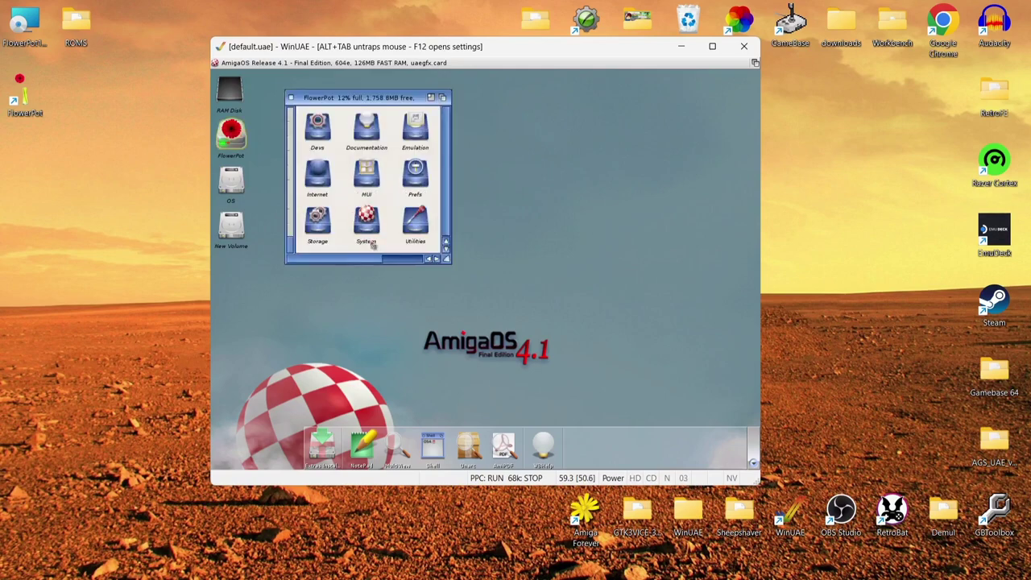
drag(447, 261, 616, 343)
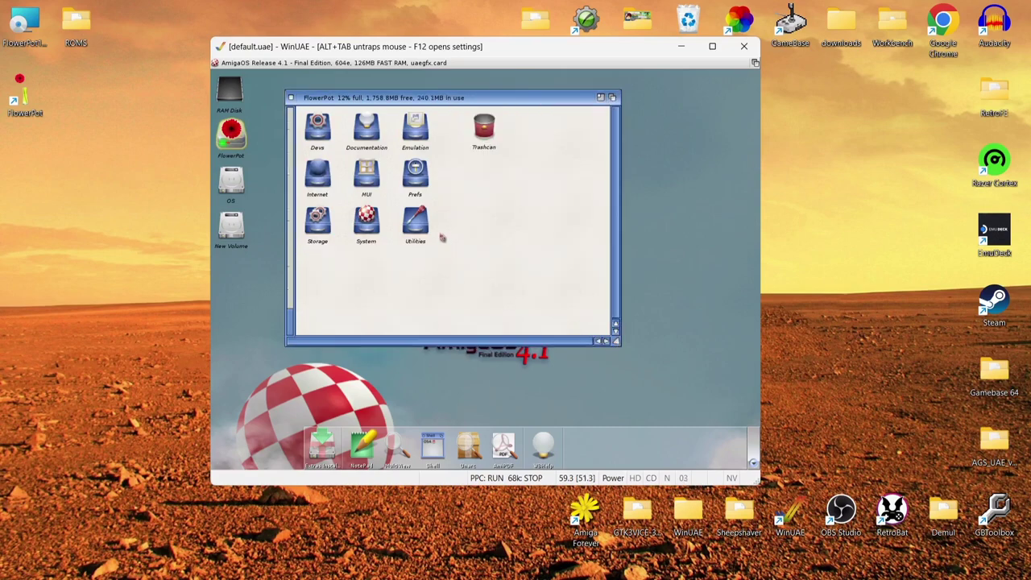
double_click(416, 181)
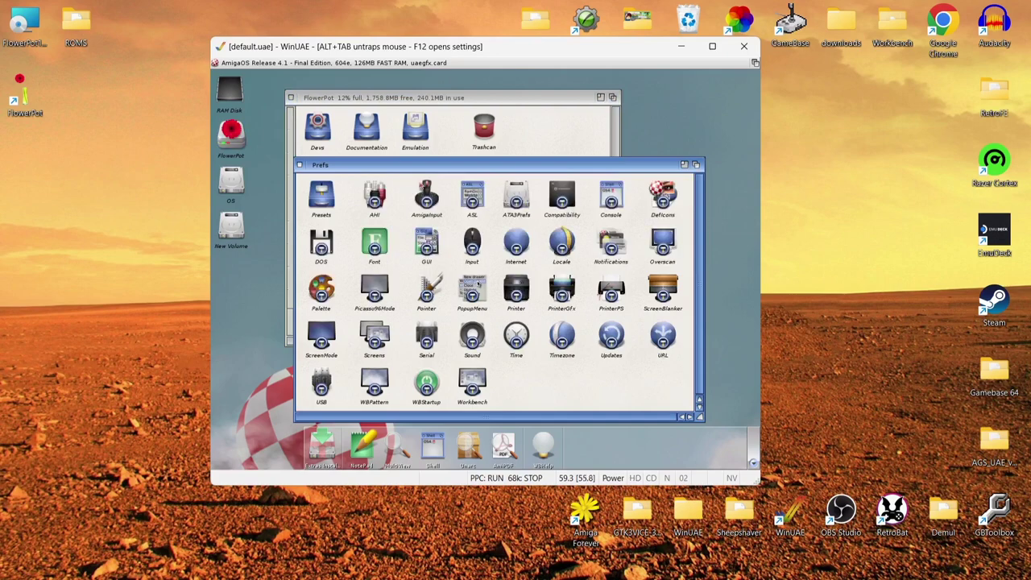
click(321, 338)
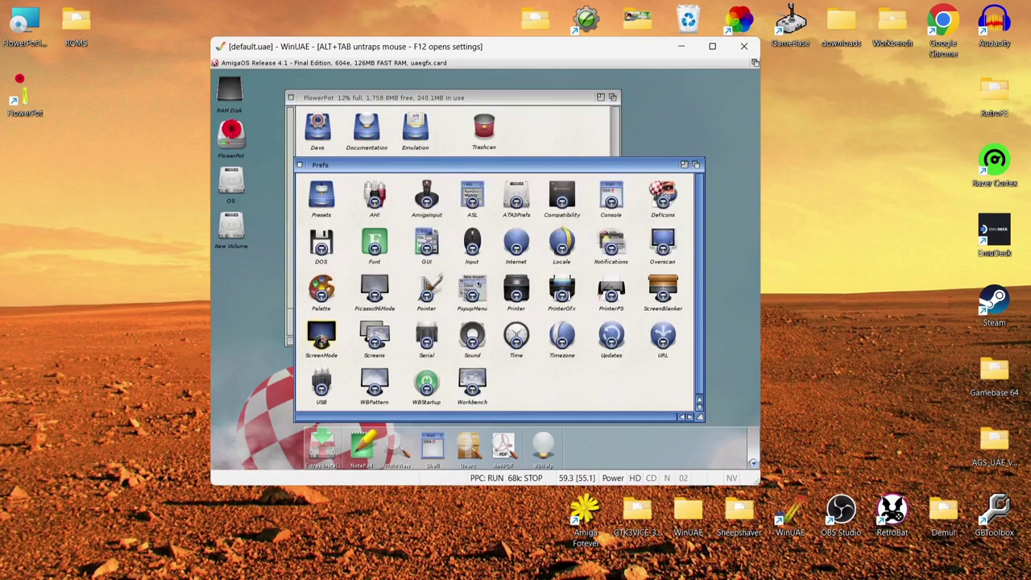
click(321, 338)
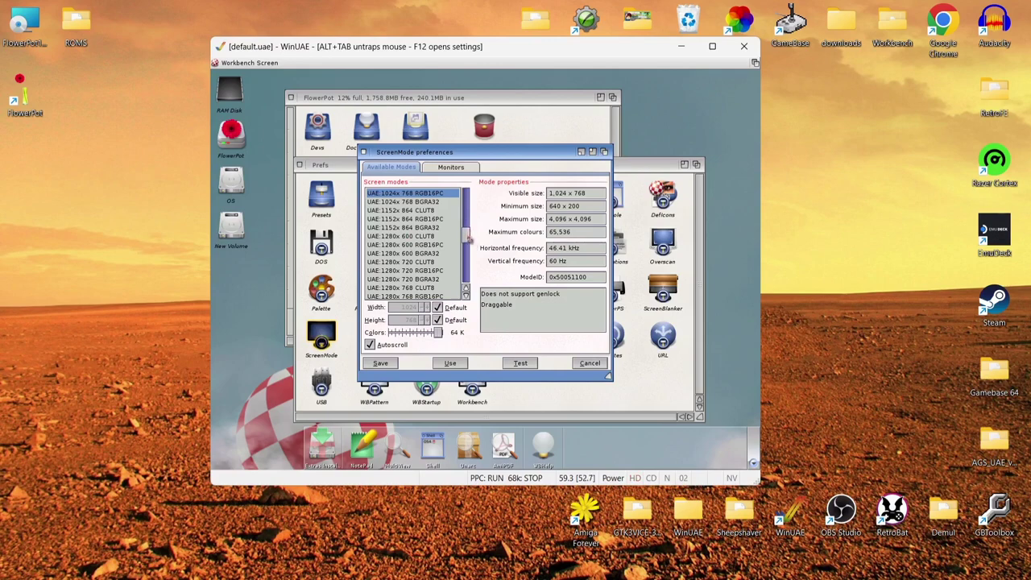
- Select UAE:1920x1080 BGRA32, test it, and use it as the Workbench screen mode
drag(465, 236, 465, 296)
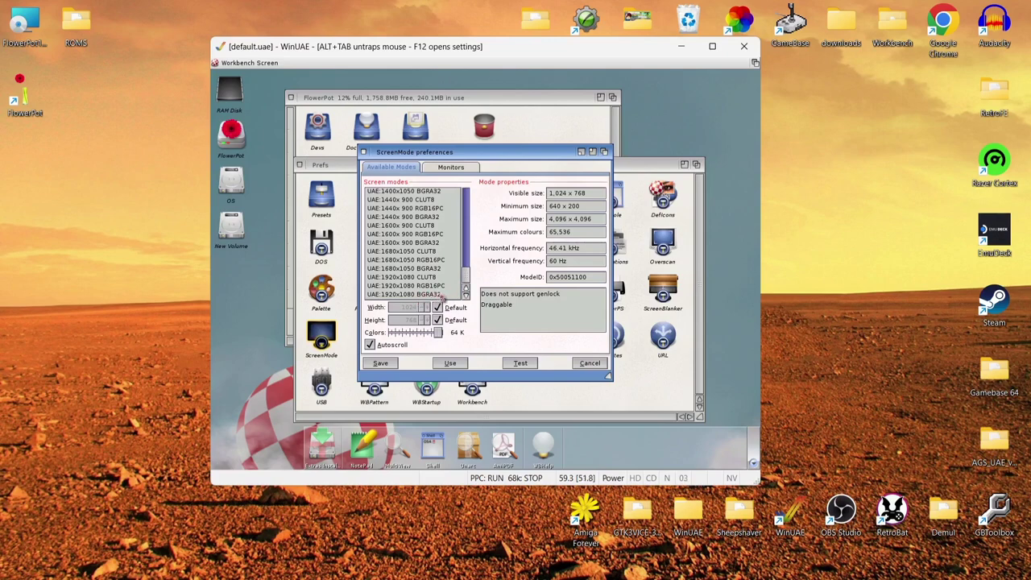
click(442, 295)
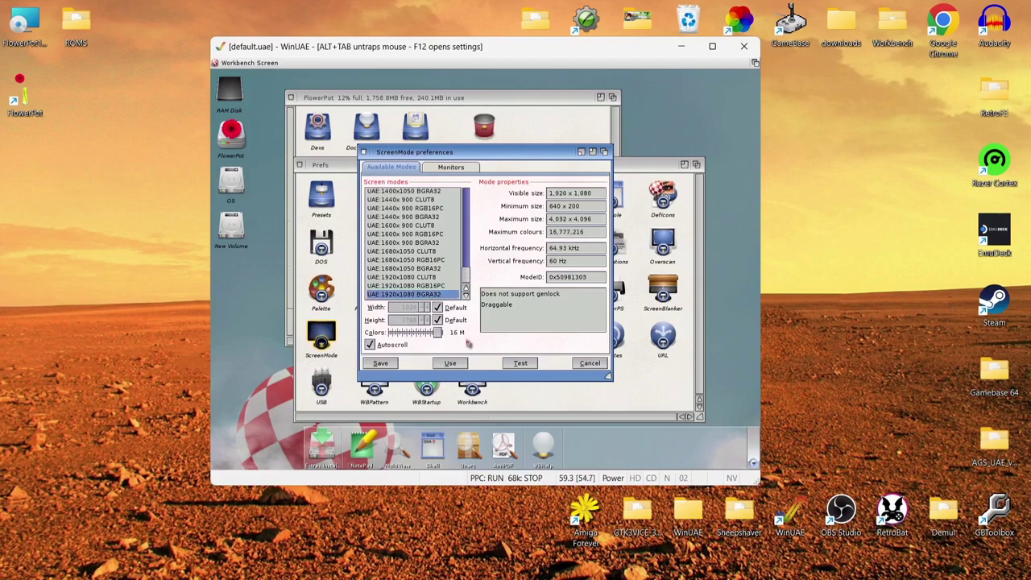
click(524, 363)
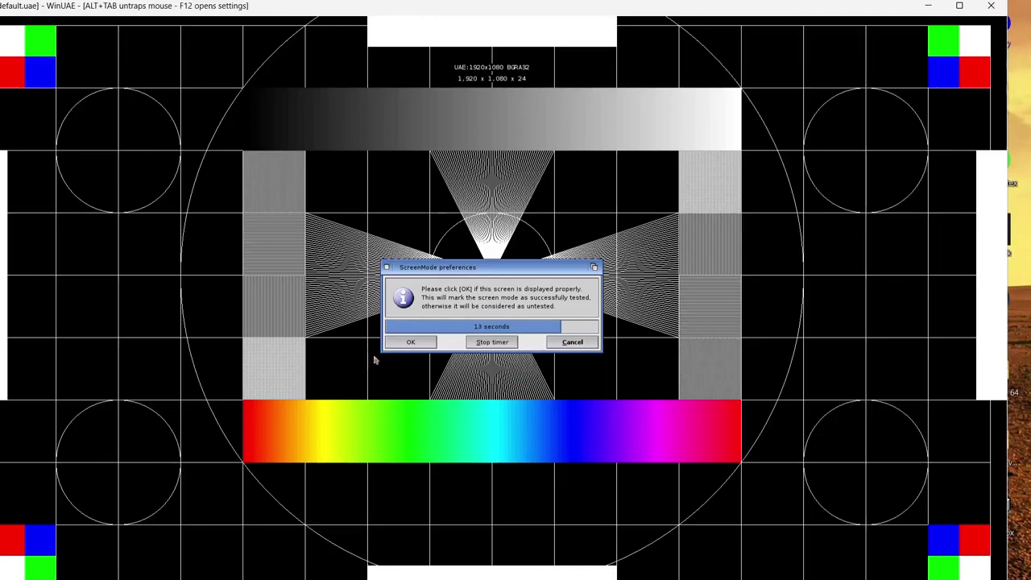
click(409, 342)
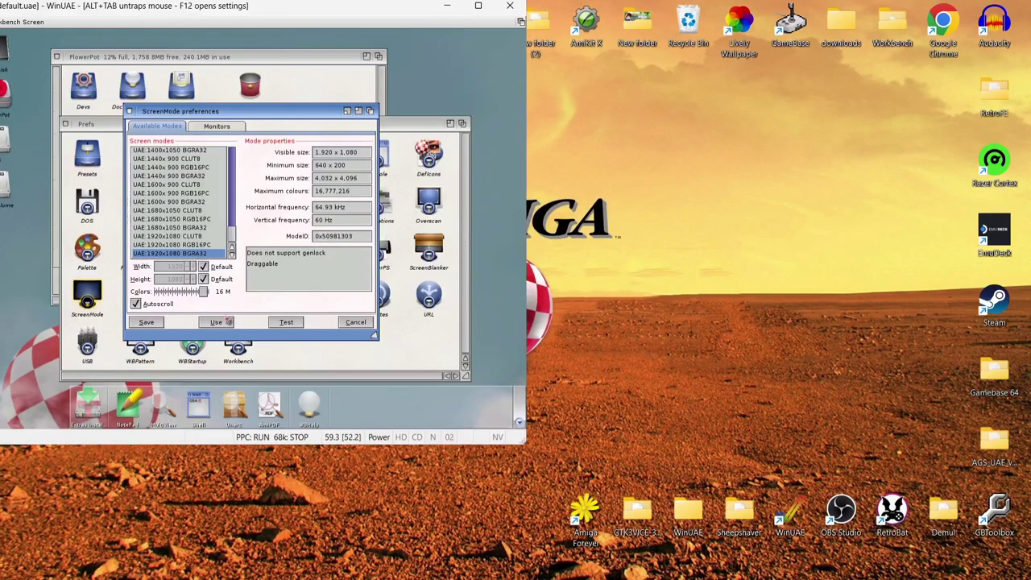
click(225, 322)
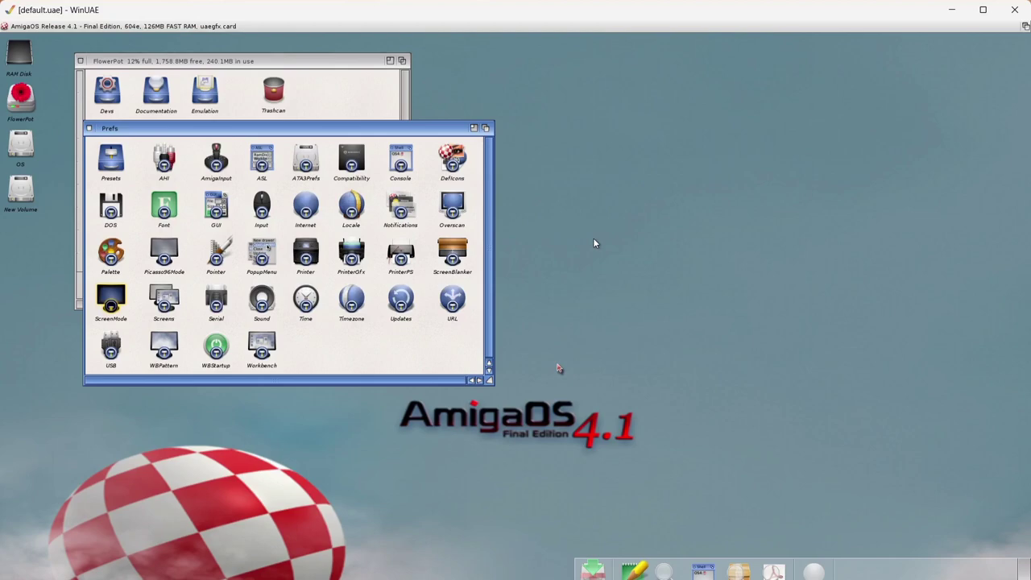
- In Host > Display, set the fullscreen resolution to 1920x1080 and RTG to Fullscreen
key(F12)
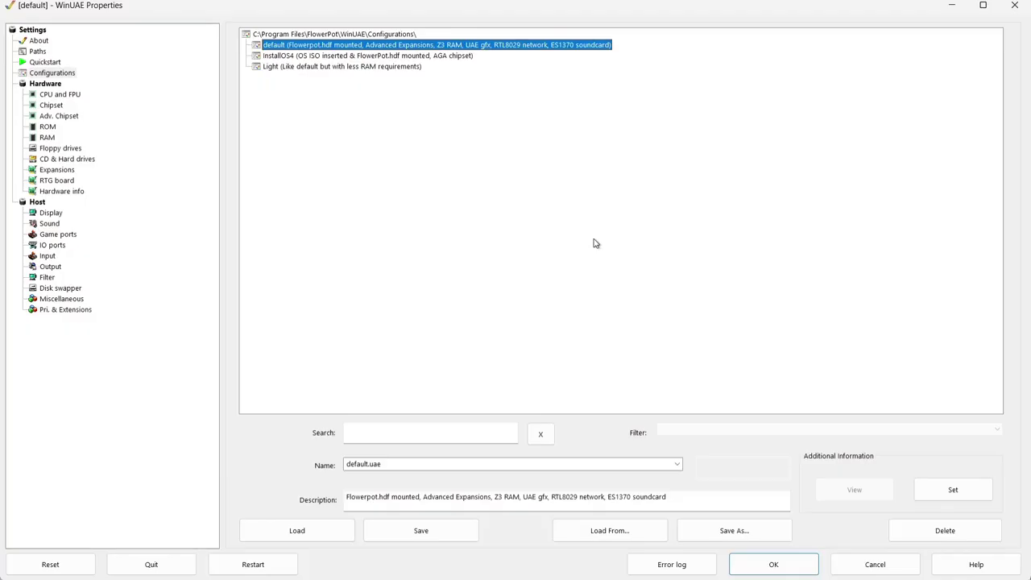
click(49, 223)
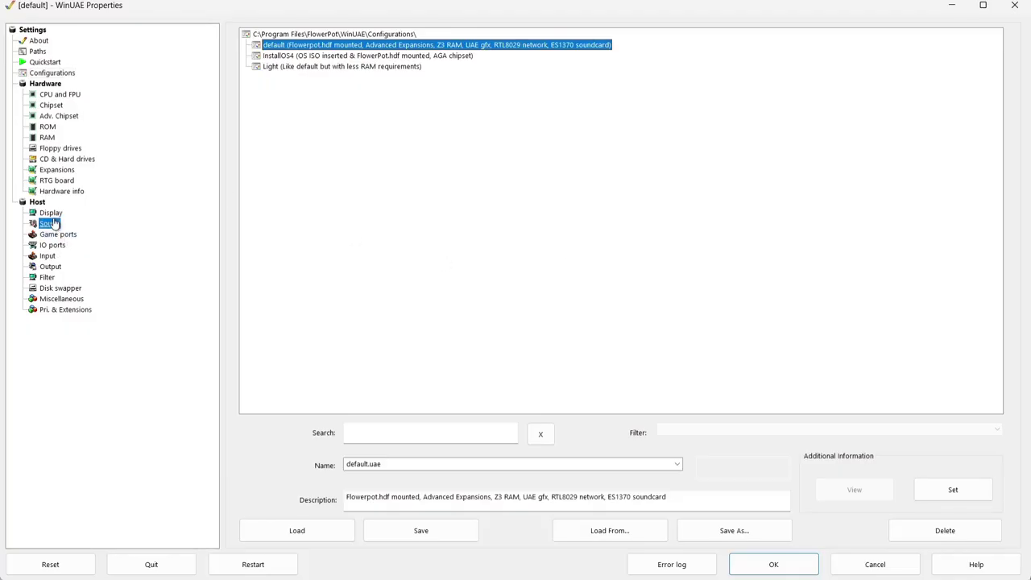
click(50, 213)
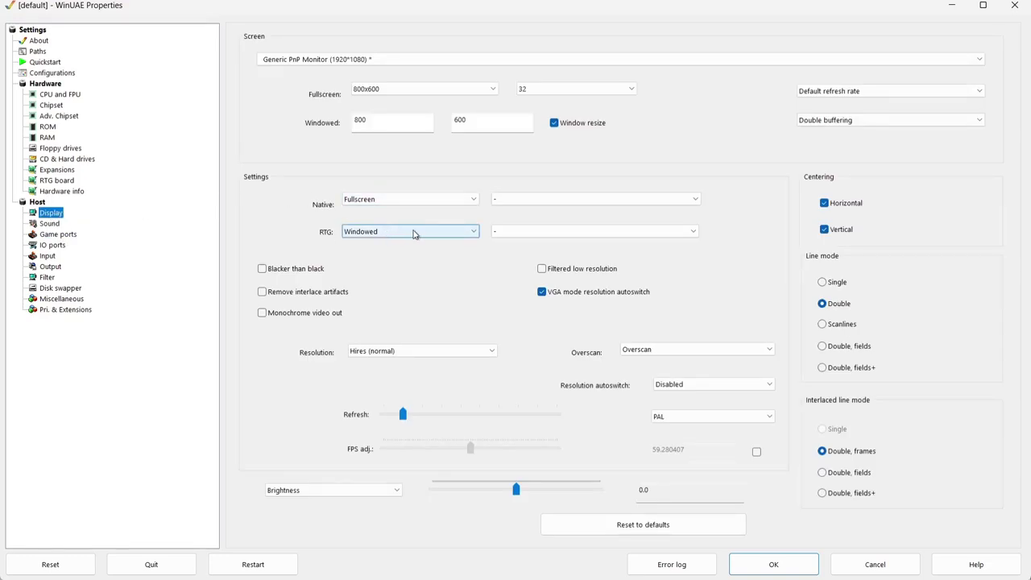
click(453, 92)
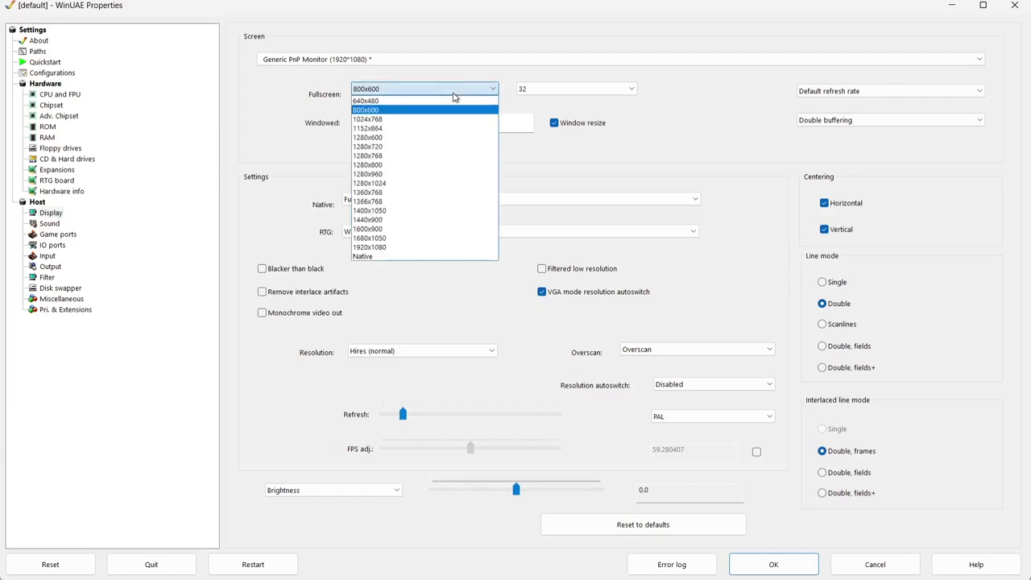
click(429, 247)
click(411, 234)
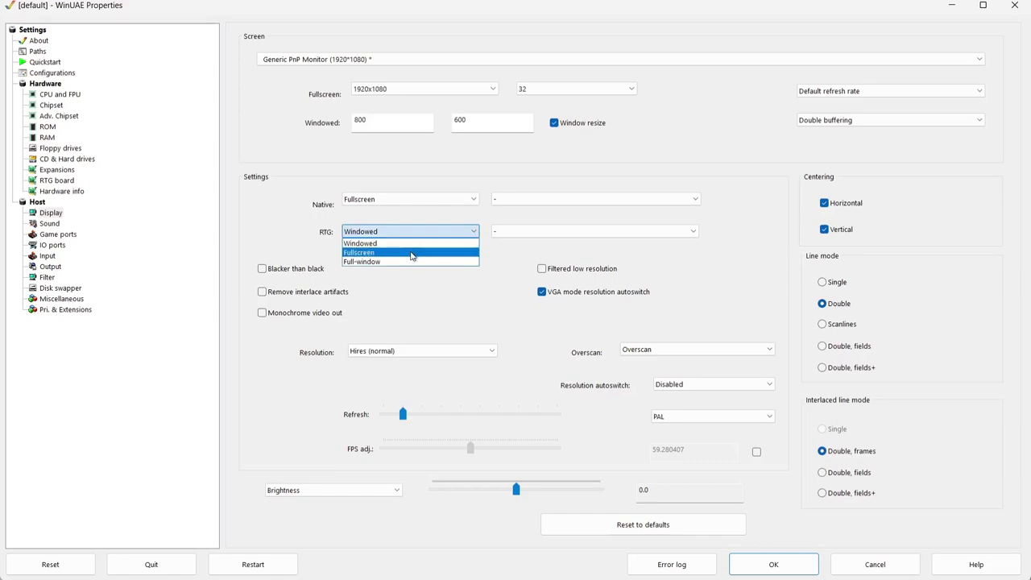
click(412, 256)
click(52, 73)
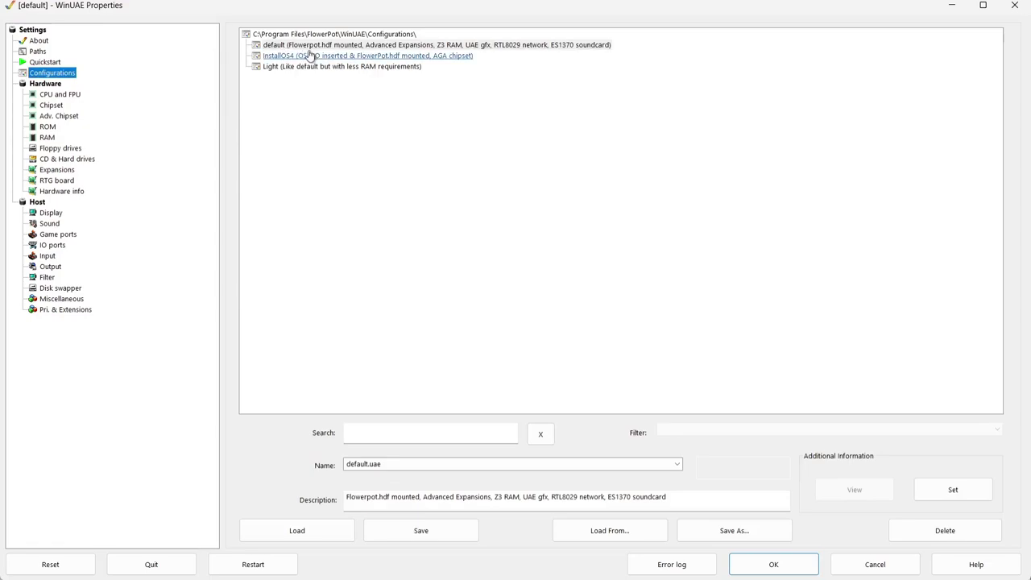
- Select default.uae in the Configurations list
click(328, 46)
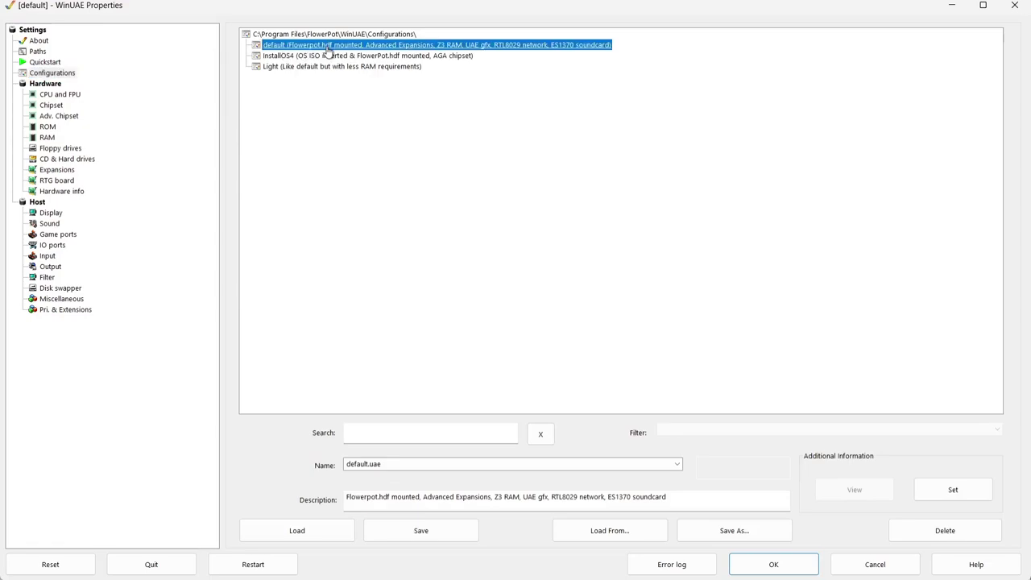